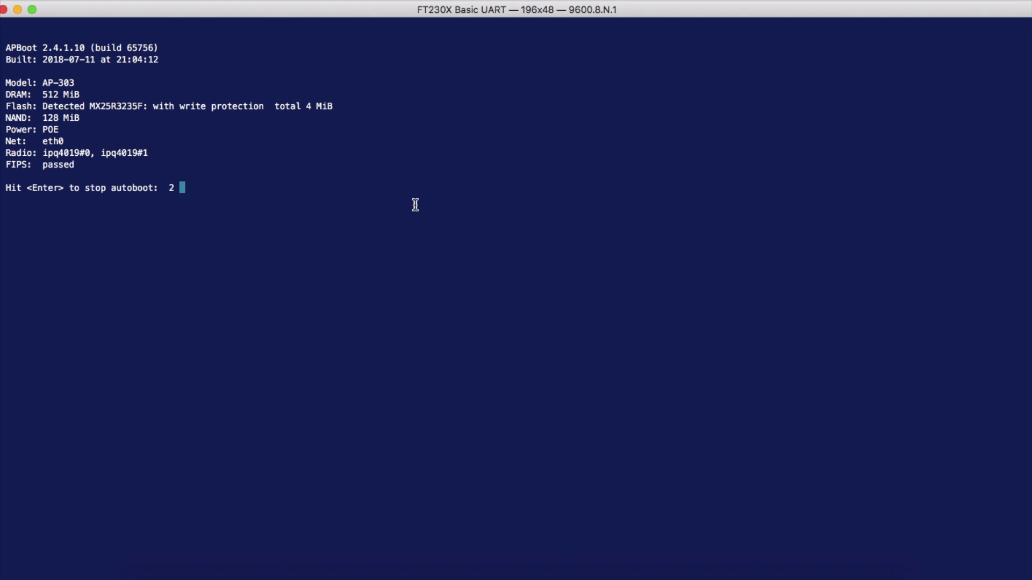
# - Interrupt the autoboot, purge the access point's boot environment and save it
pyautogui.press('Return')
pyautogui.write('purge')
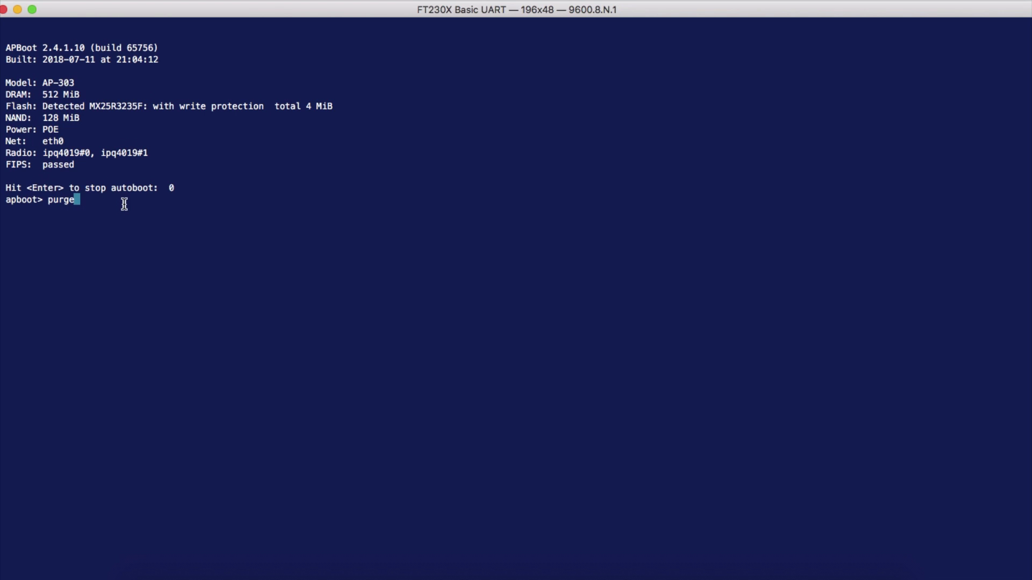
pyautogui.press('Return')
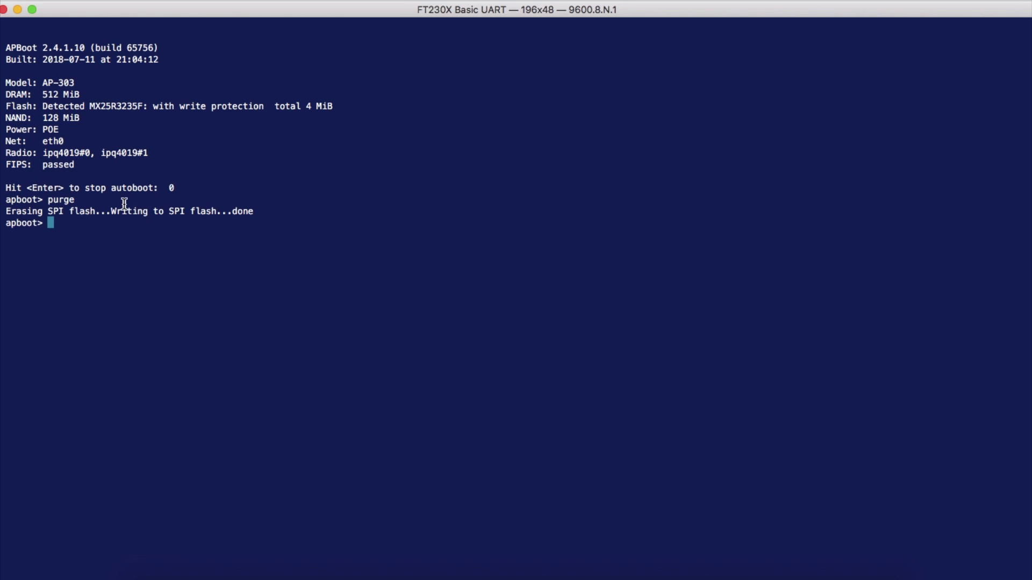
pyautogui.write('save')
pyautogui.press('Return')
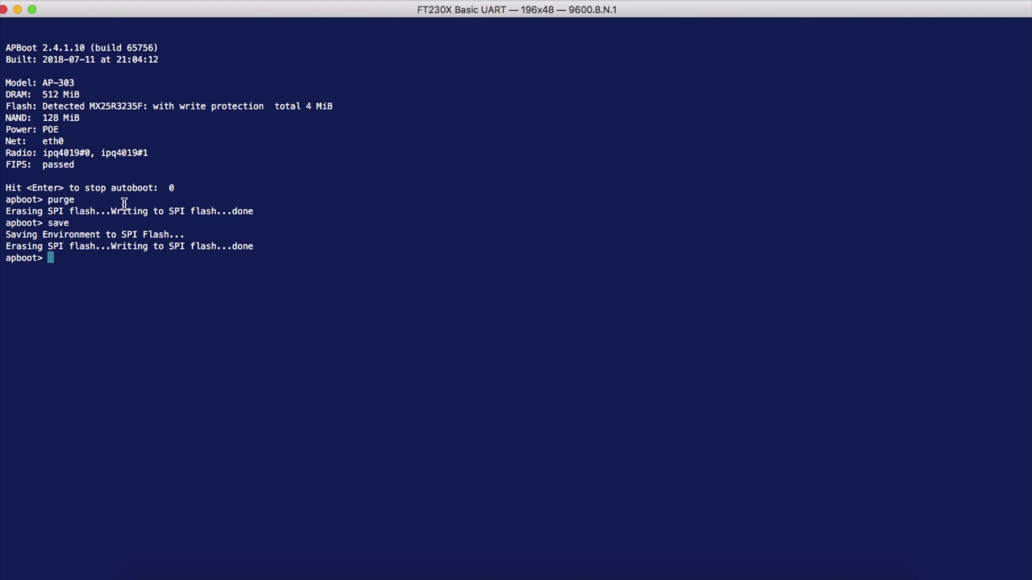
# - Copy the name command from the TextEdit note into the apboot console and run it as setenv name Aruba-01
pyautogui.click(659, 562)
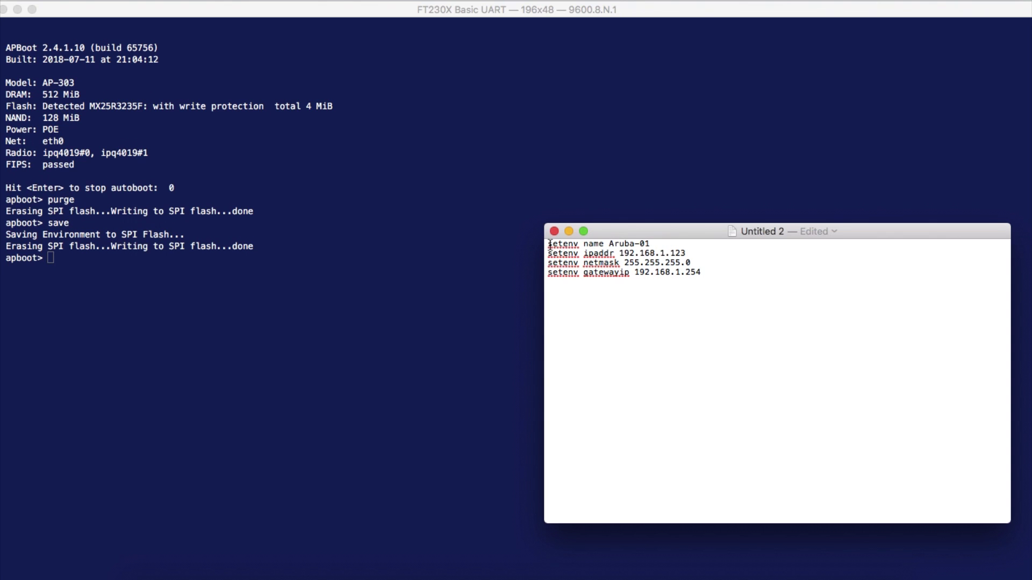
pyautogui.moveTo(548, 245); pyautogui.dragTo(653, 245)
pyautogui.press('super+c')
pyautogui.click(406, 258)
pyautogui.press('super+v')
pyautogui.press('Return')
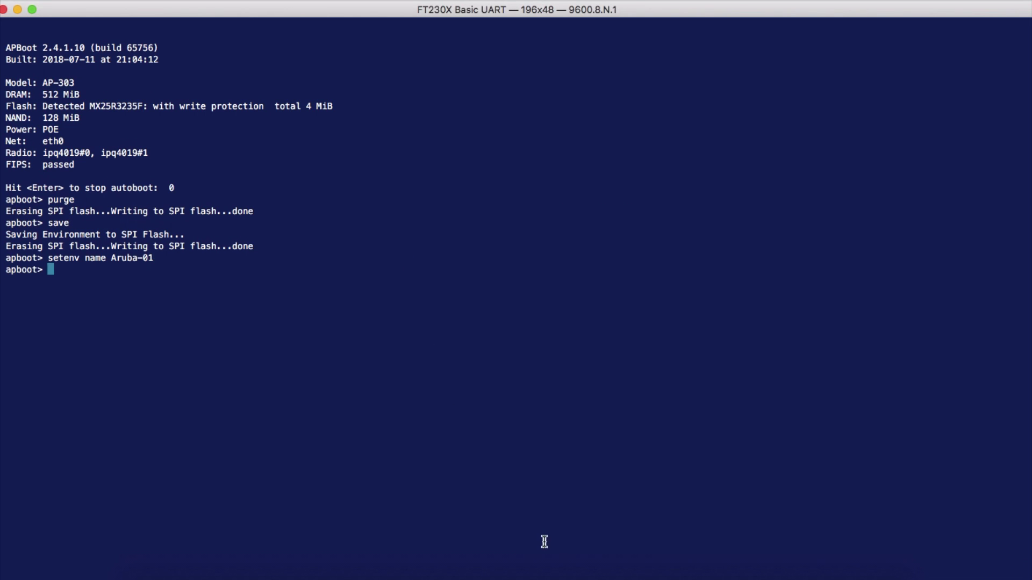
# - Copy the IP address command from the TextEdit note and run setenv ipaddr 192.168.1.123 in the apboot console
pyautogui.click(654, 572)
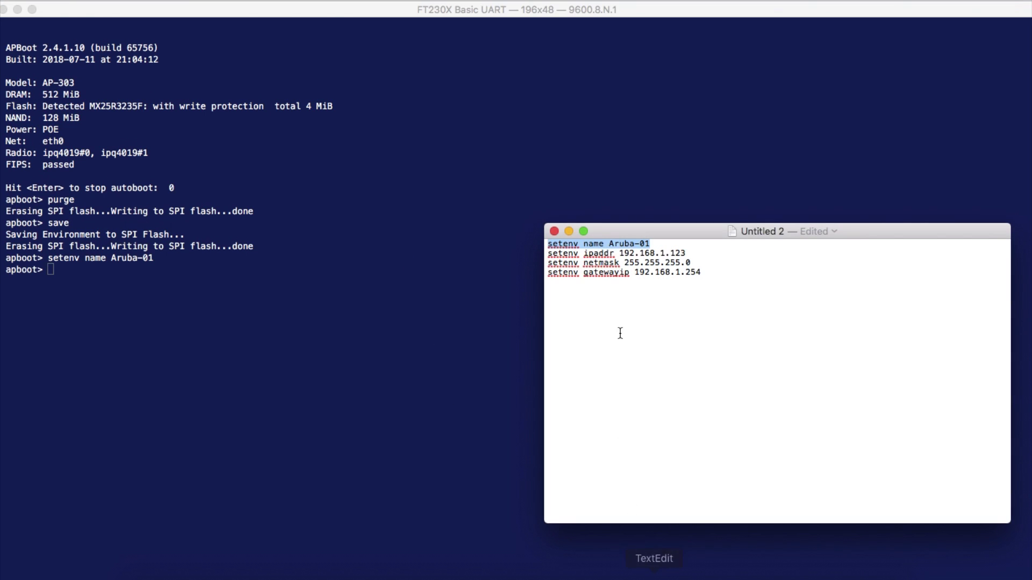
pyautogui.moveTo(546, 253); pyautogui.dragTo(692, 254)
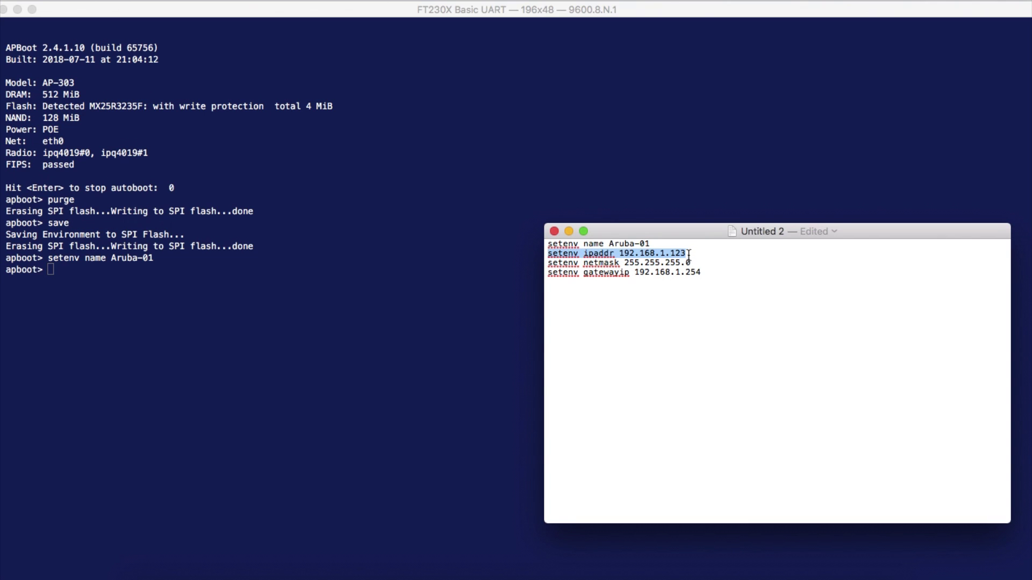
pyautogui.click(401, 246)
pyautogui.press('super+v')
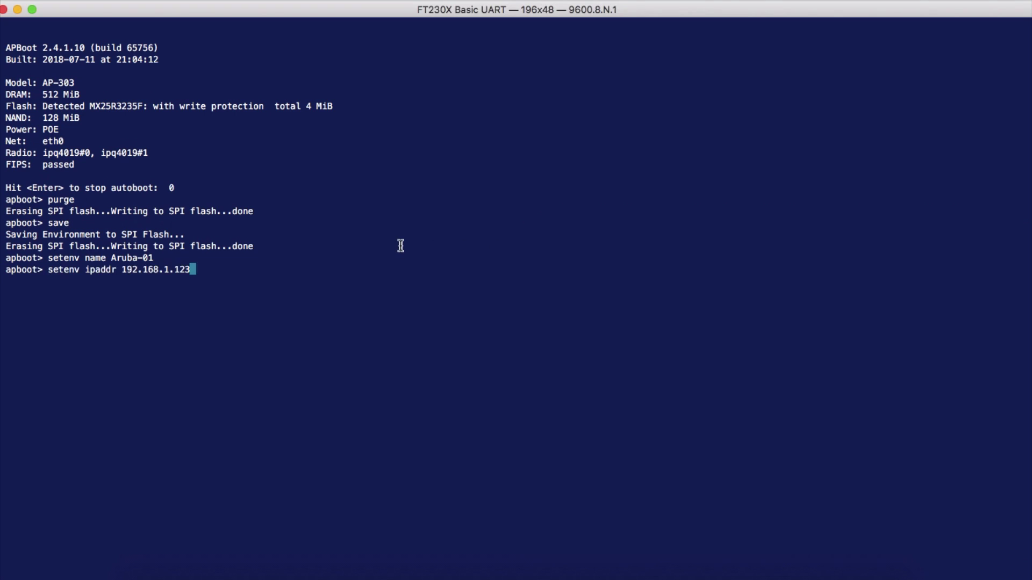
pyautogui.press('Return')
# - Copy the netmask command from the TextEdit note and run setenv netmask 255.255.255.0 in the apboot console
pyautogui.click(654, 574)
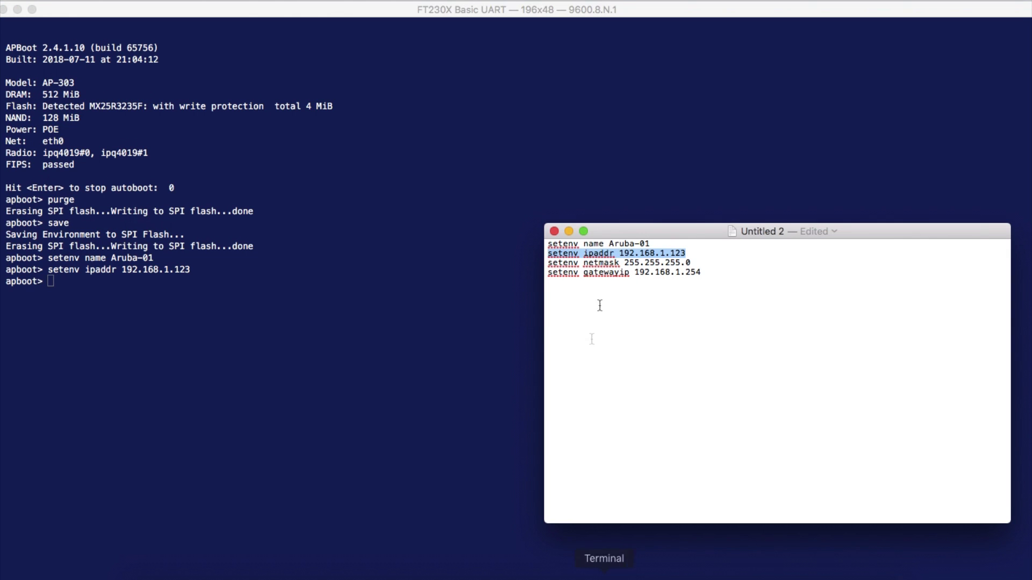
pyautogui.moveTo(550, 263); pyautogui.dragTo(693, 263)
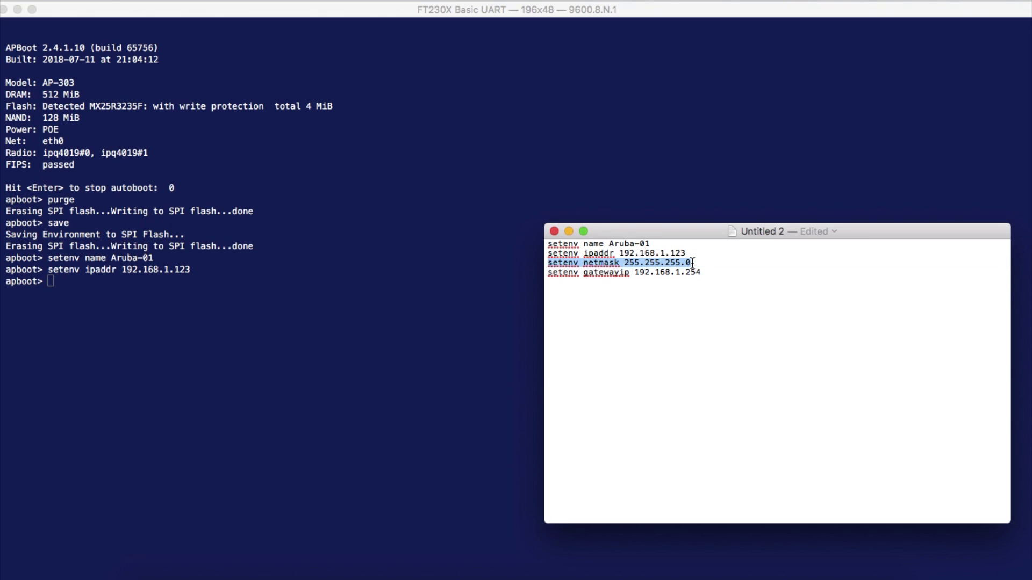
pyautogui.press('super+c')
pyautogui.click(291, 353)
pyautogui.press('super+v')
pyautogui.press('Return')
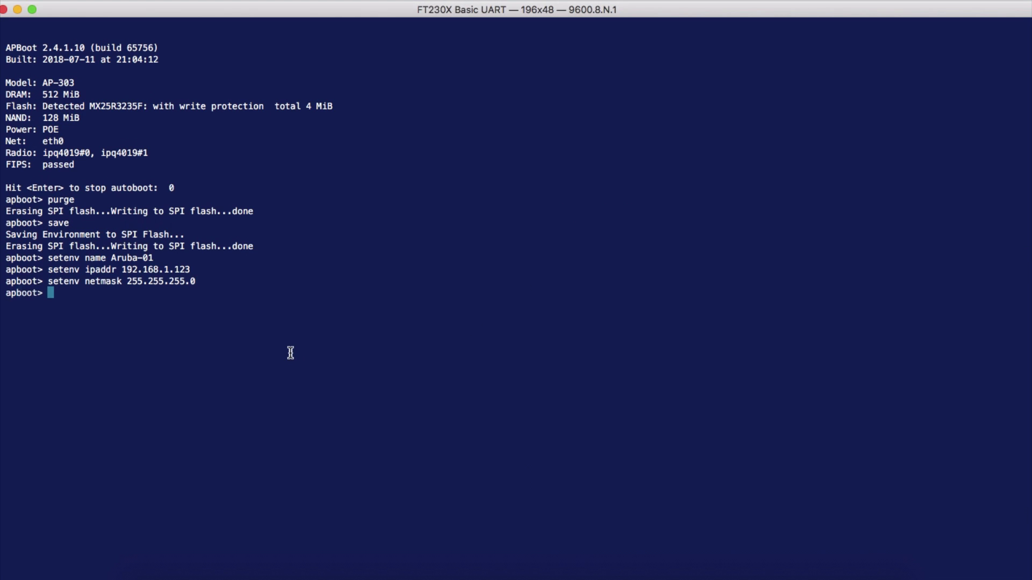
# - Run the note's setenv gatewayip 192.168.1.254 command in the apboot console and save the environment
pyautogui.click(654, 569)
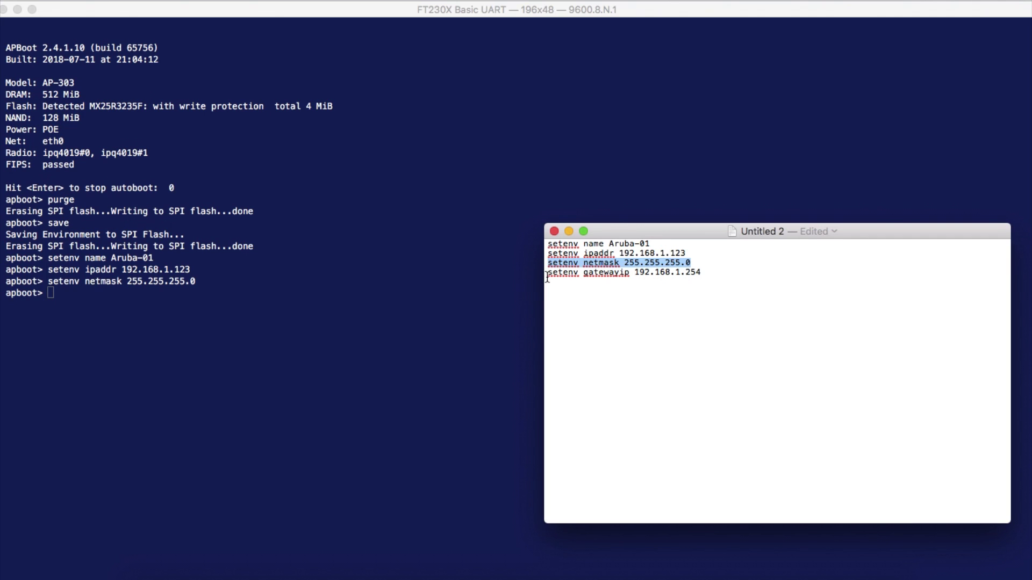
pyautogui.moveTo(547, 277); pyautogui.dragTo(701, 274)
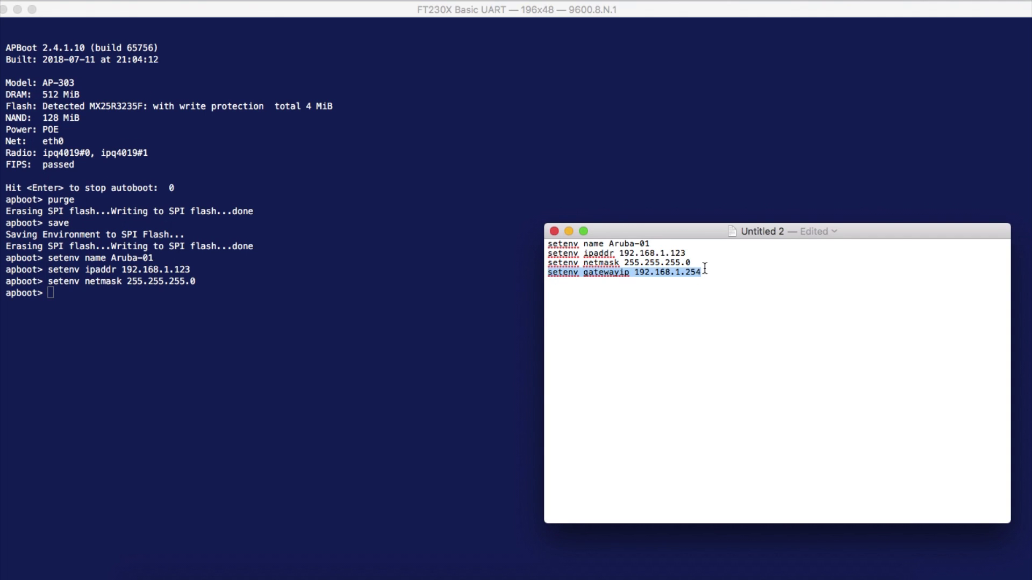
pyautogui.press('super+c')
pyautogui.click(385, 308)
pyautogui.press('super+v')
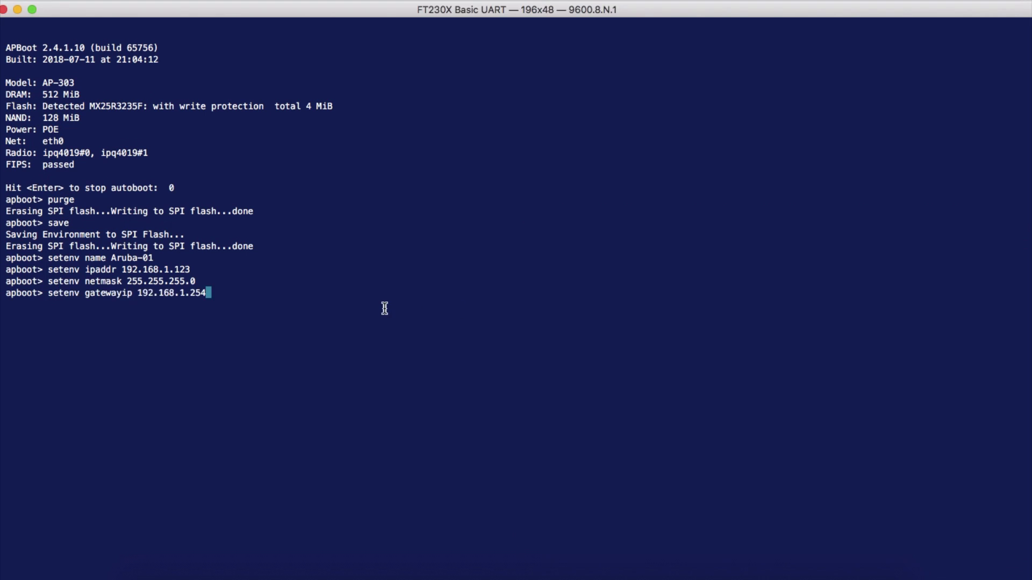
pyautogui.press('Return')
pyautogui.write('save')
pyautogui.press('Return')
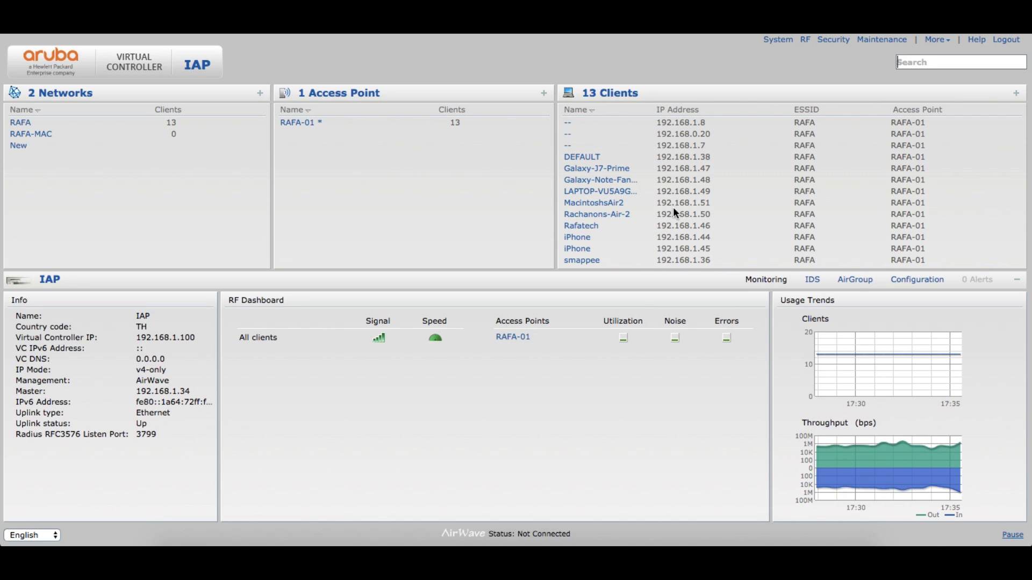
# - Review the monitoring details of the access point RAFA-01 and of the client MacintoshsAir2 in the virtual controller
pyautogui.scroll(-1, 618, 222)
pyautogui.scroll(1, 618, 222)
pyautogui.click(299, 124)
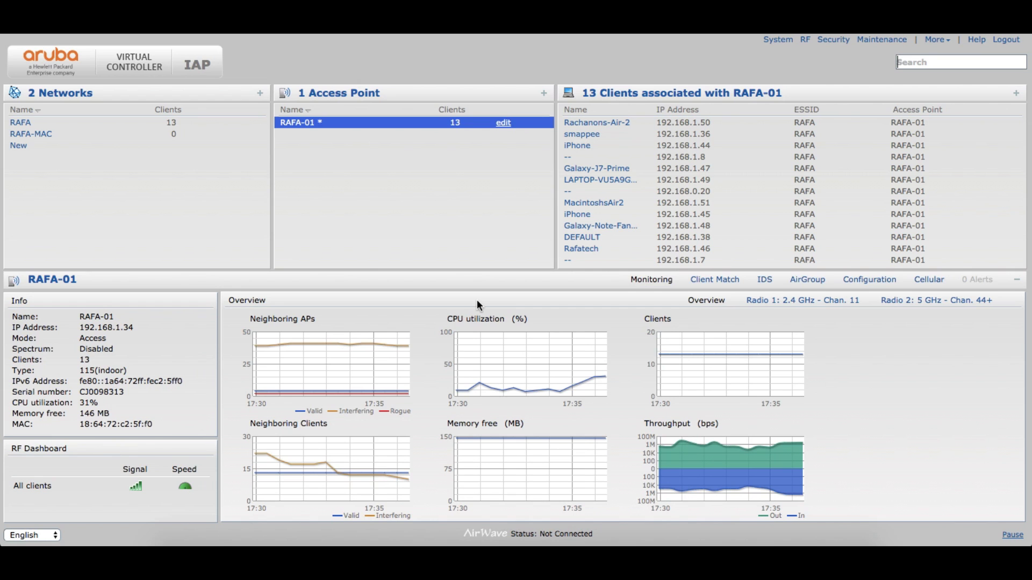
pyautogui.moveTo(552, 473)
pyautogui.scroll(-1, 552, 465)
pyautogui.scroll(1, 552, 465)
pyautogui.click(585, 205)
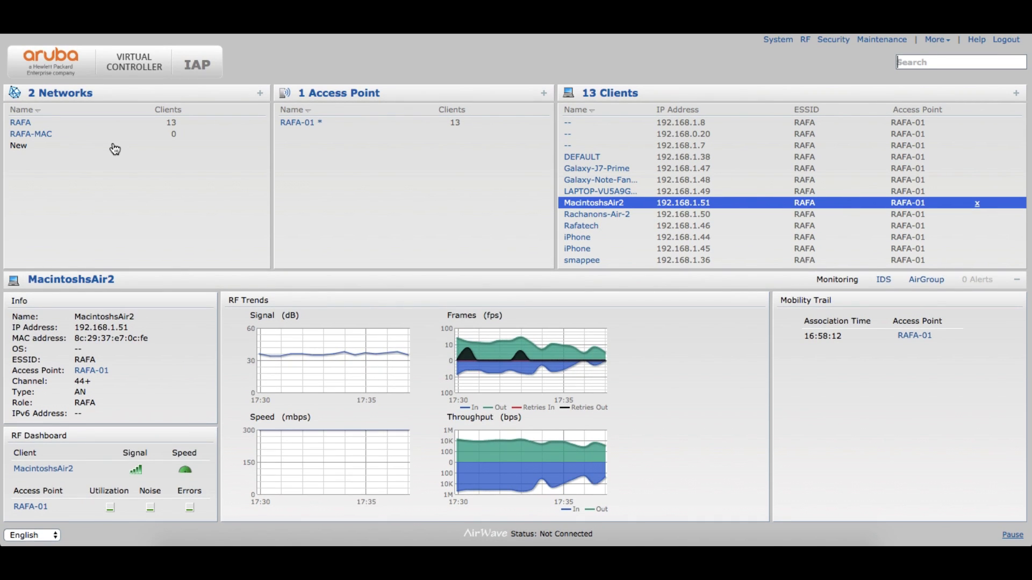
# - Start a new WLAN named LAB-802.1X with Employee as its primary usage
pyautogui.click(24, 151)
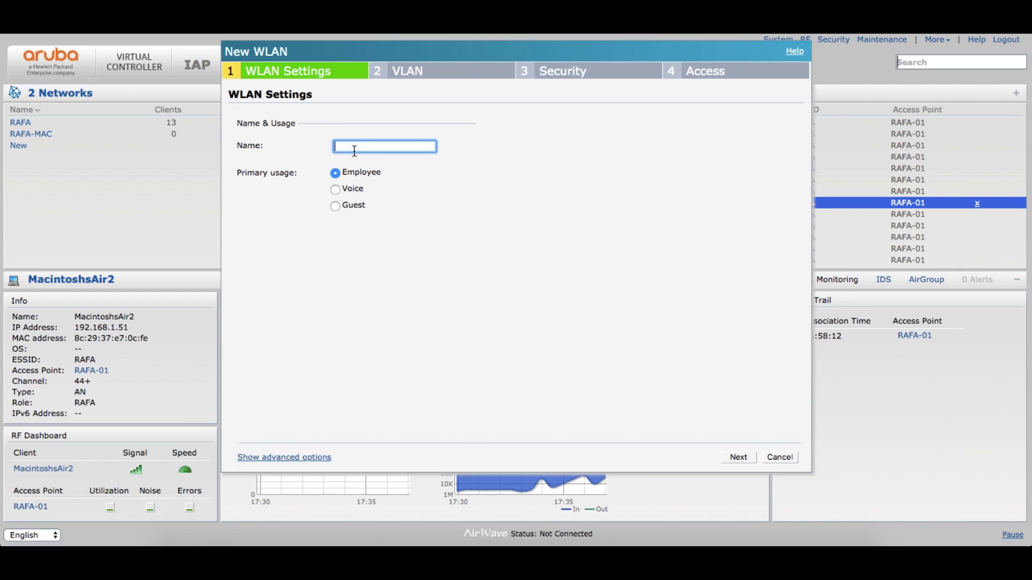
pyautogui.write('LAB-')
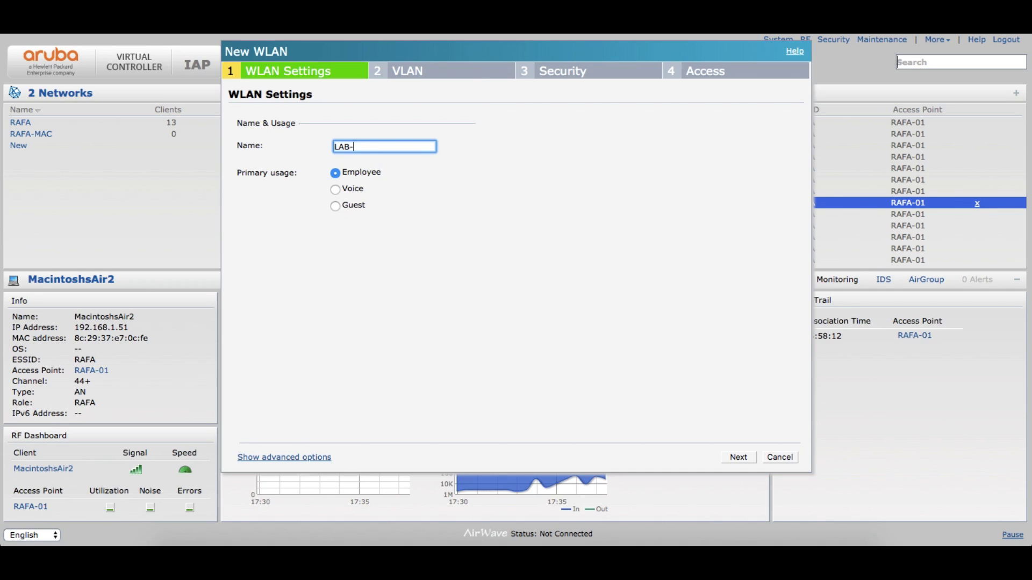
pyautogui.write('802.')
pyautogui.write('1X')
pyautogui.click(336, 190)
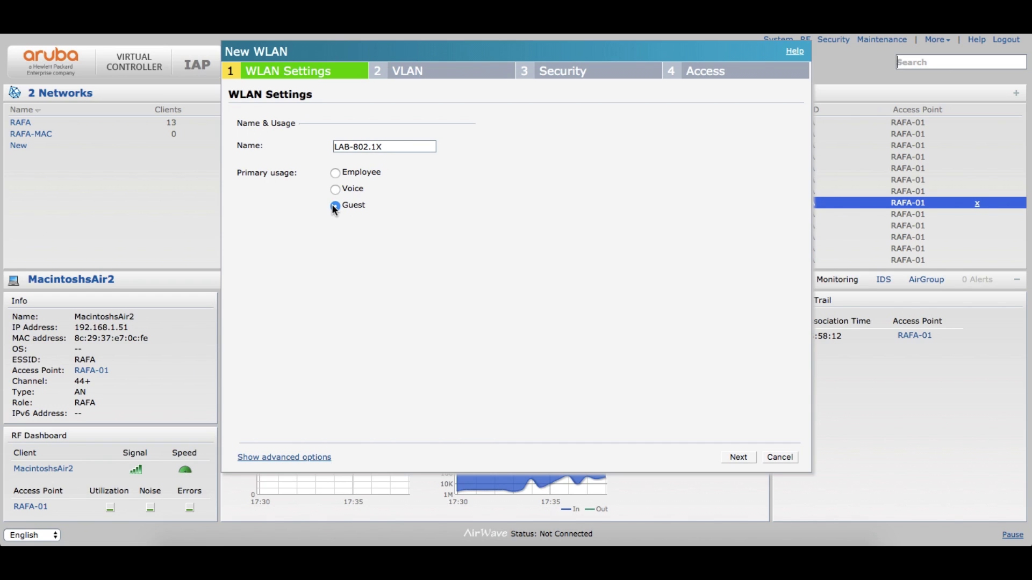
pyautogui.click(337, 173)
# - Show the advanced WLAN options and set the SSID to hidden
pyautogui.click(274, 459)
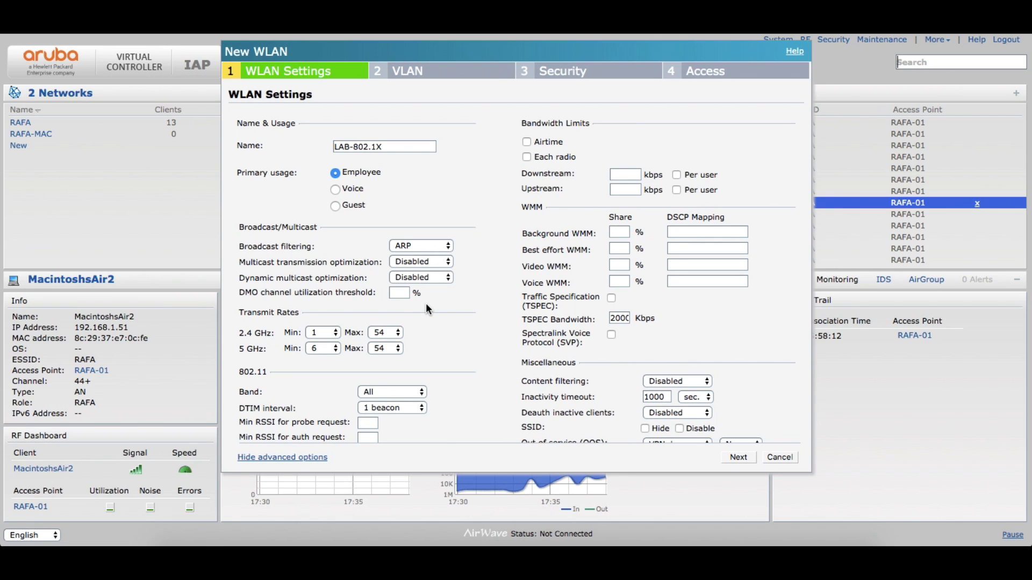
pyautogui.scroll(-3, 425, 304)
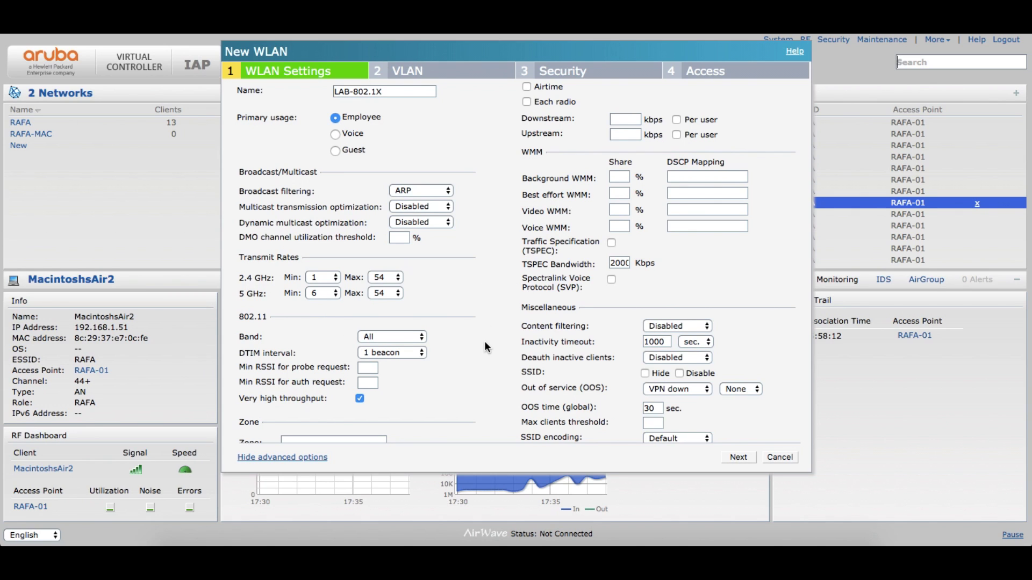
pyautogui.scroll(-2, 485, 344)
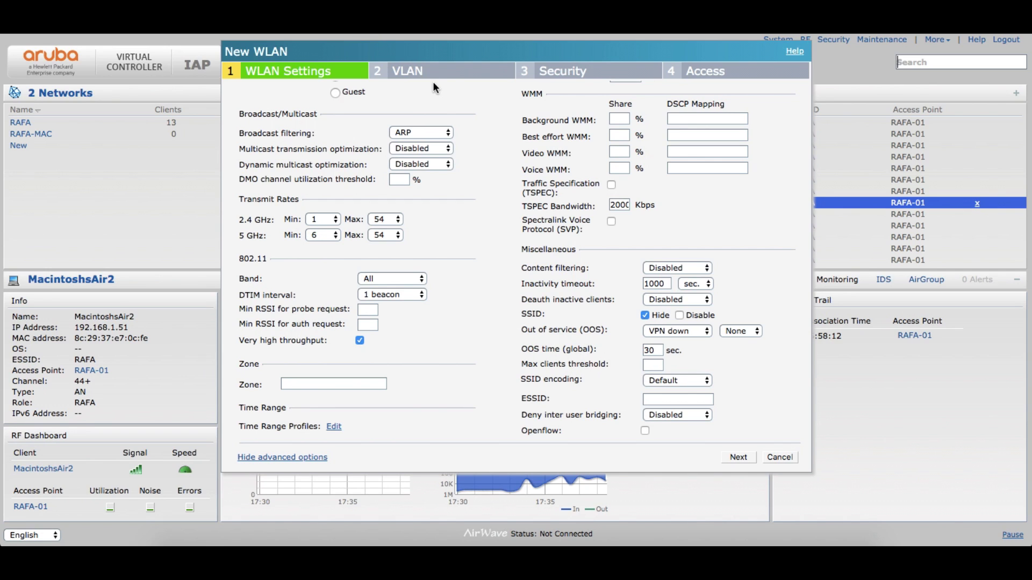
# - Set the new WLAN's client IP assignment to Network assigned and its client VLAN assignment to Static
pyautogui.click(417, 74)
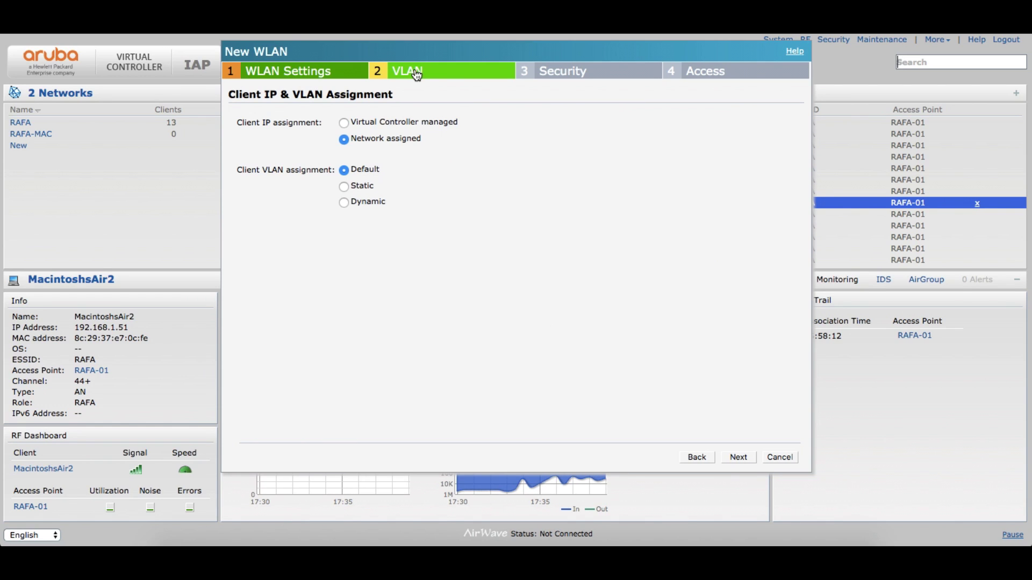
pyautogui.click(344, 123)
pyautogui.click(344, 139)
pyautogui.click(343, 187)
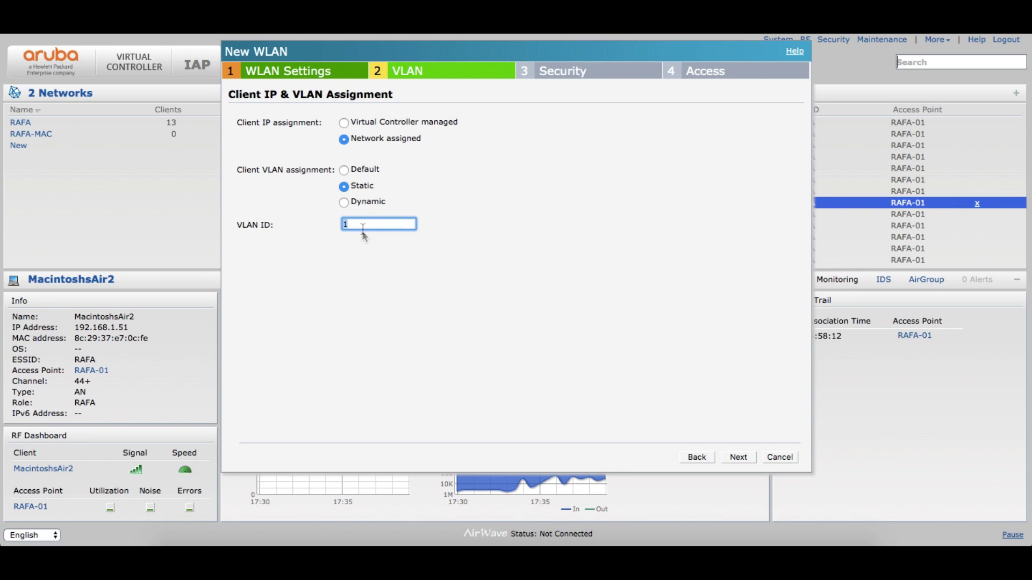
# - Try dynamic client VLAN assignment and look through the attributes for a new VLAN assignment rule, without adding the rule
pyautogui.click(347, 203)
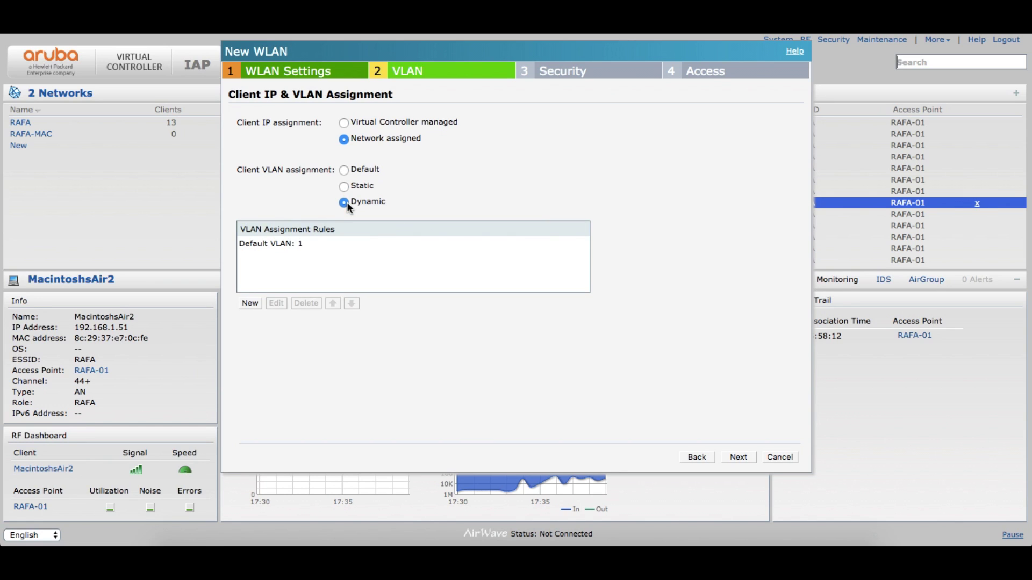
pyautogui.click(249, 304)
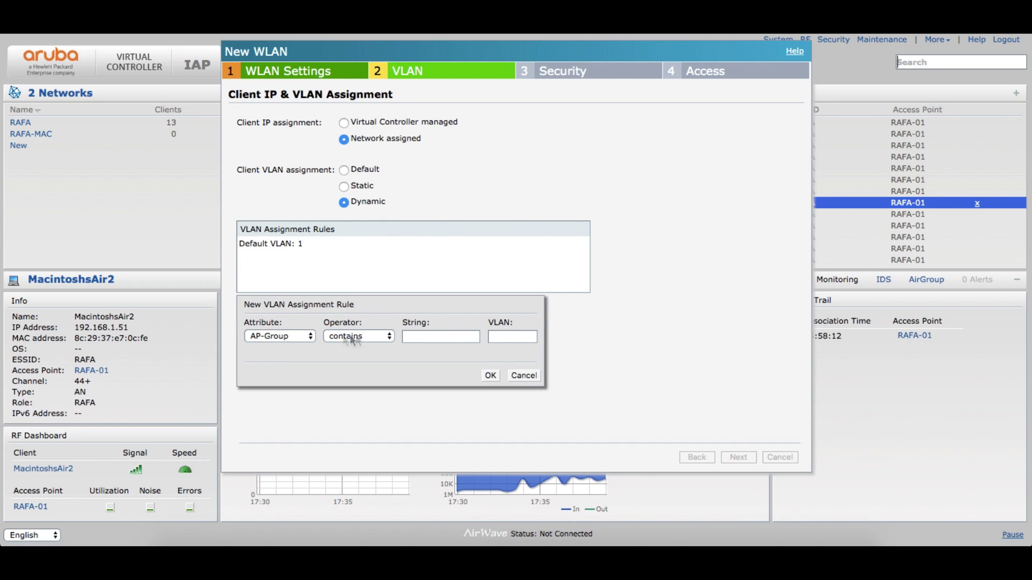
pyautogui.click(303, 336)
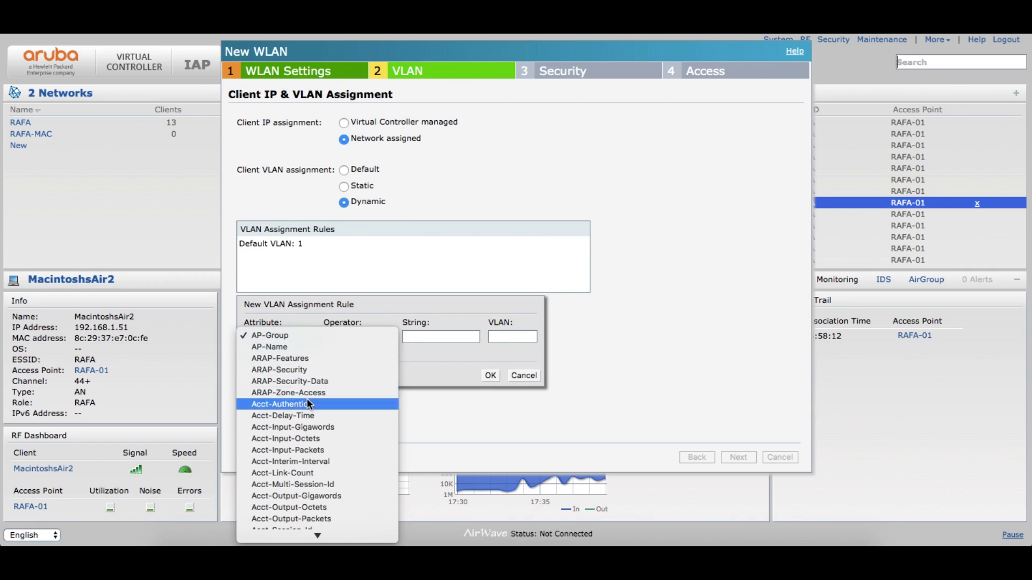
pyautogui.click(415, 380)
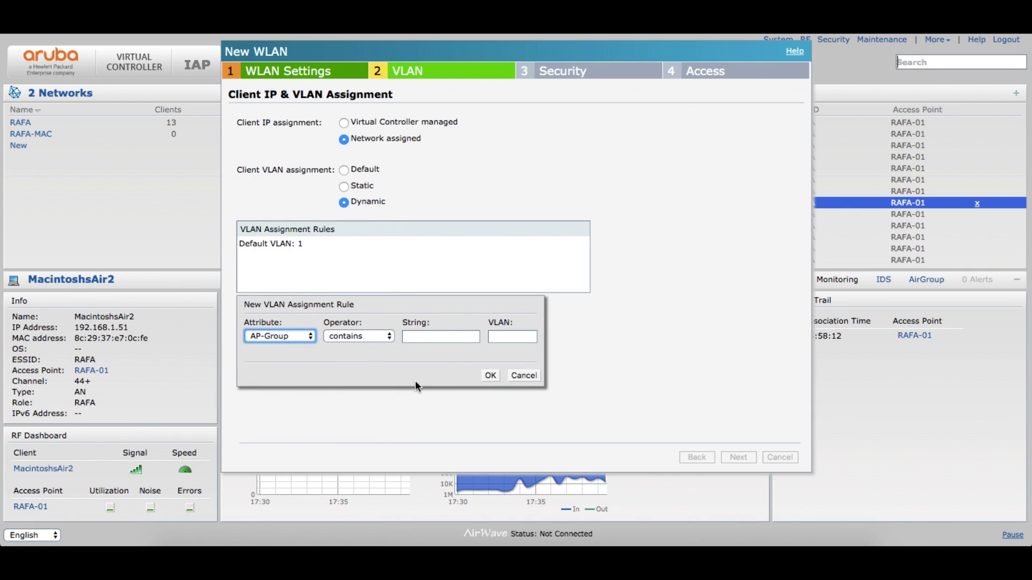
pyautogui.click(524, 376)
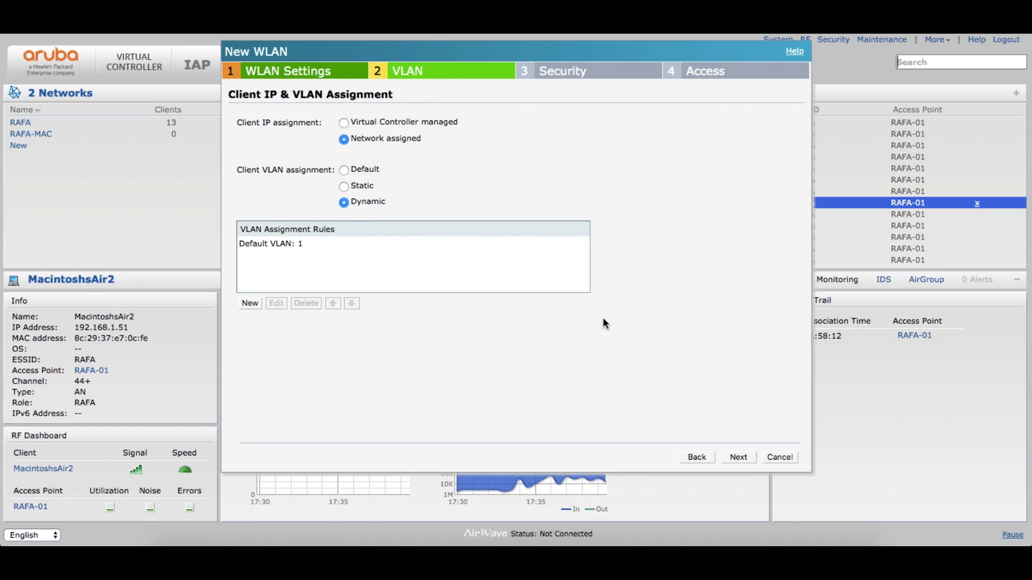
# - Set the client VLAN assignment to Static with VLAN ID 1 and proceed to the security settings
pyautogui.click(568, 69)
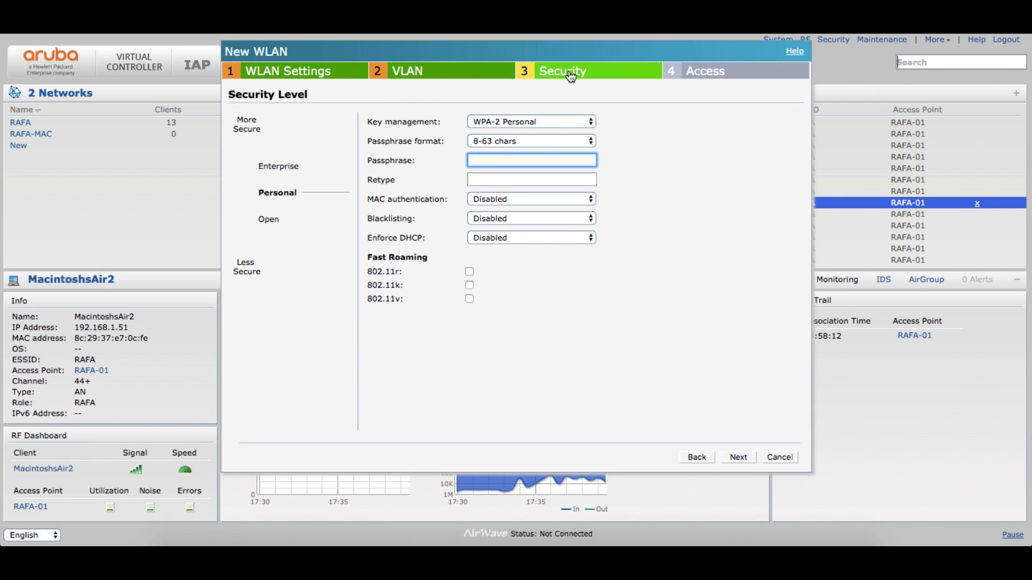
pyautogui.click(439, 83)
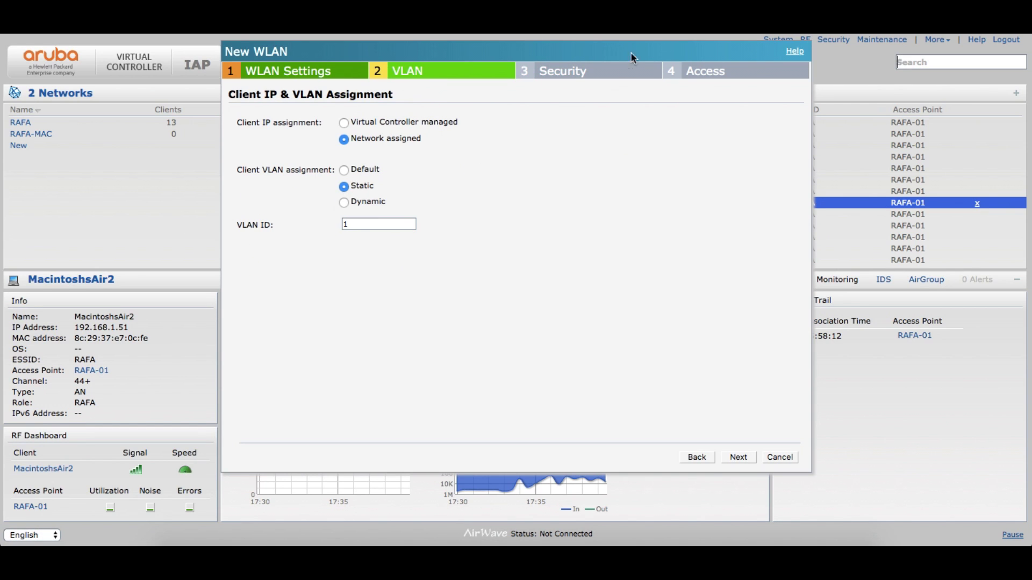
pyautogui.click(560, 80)
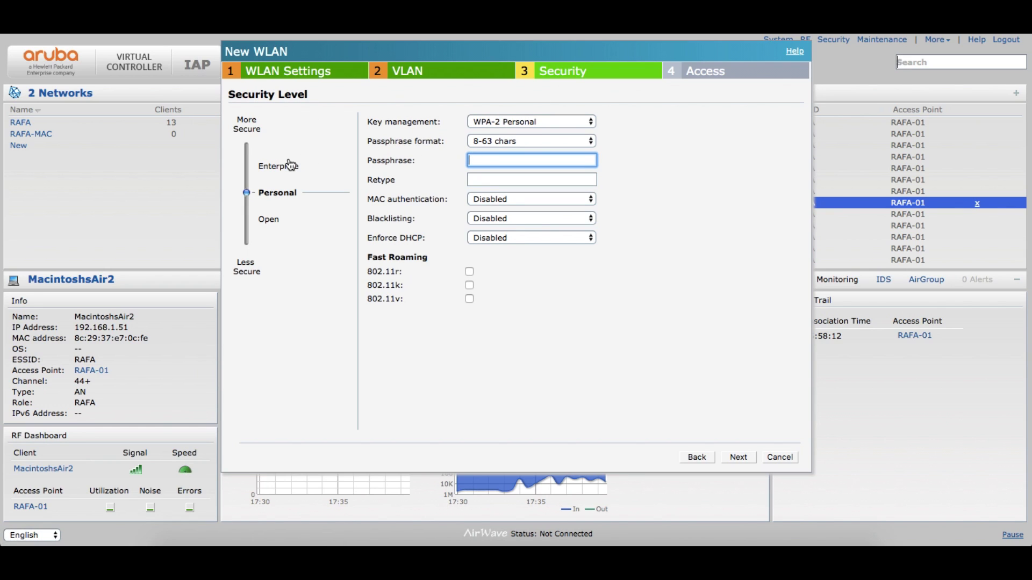
# - Check the options of the Open security level and return the level to Personal
pyautogui.click(269, 220)
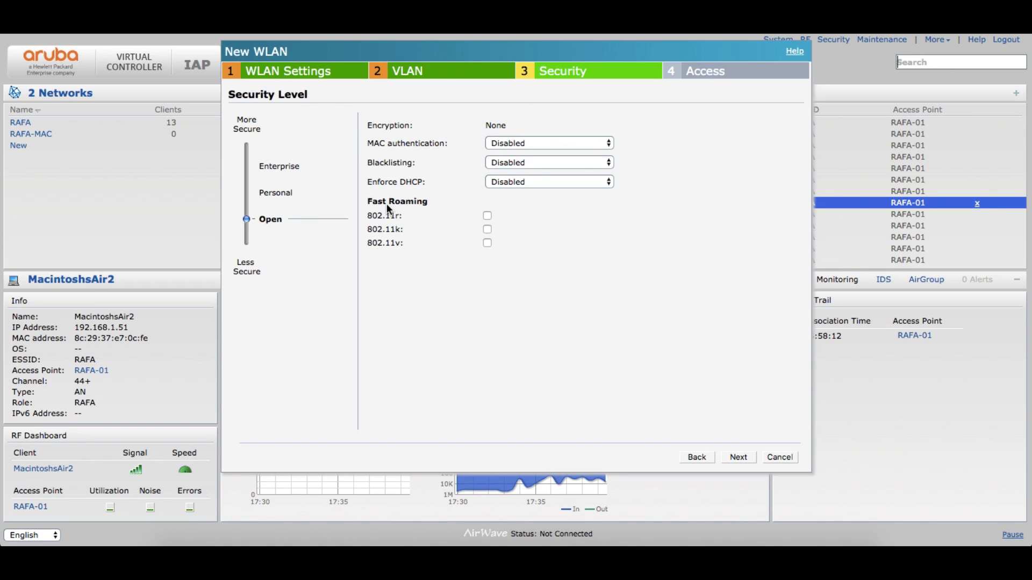
pyautogui.click(280, 194)
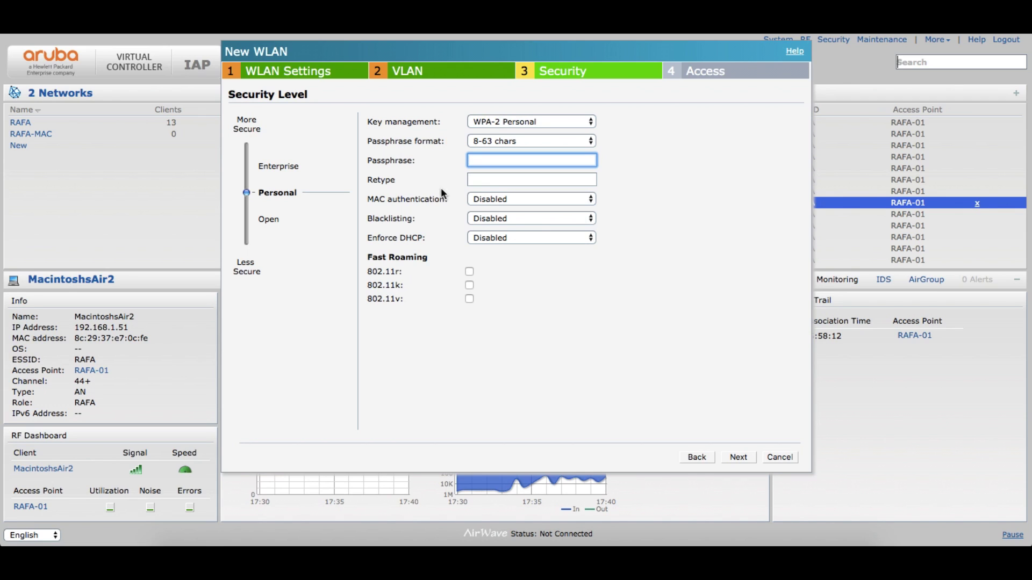
# - Set the security level to Enterprise, keeping WPA-2 Enterprise key management and InternalServer authentication, and proceed to the access rules
pyautogui.click(282, 170)
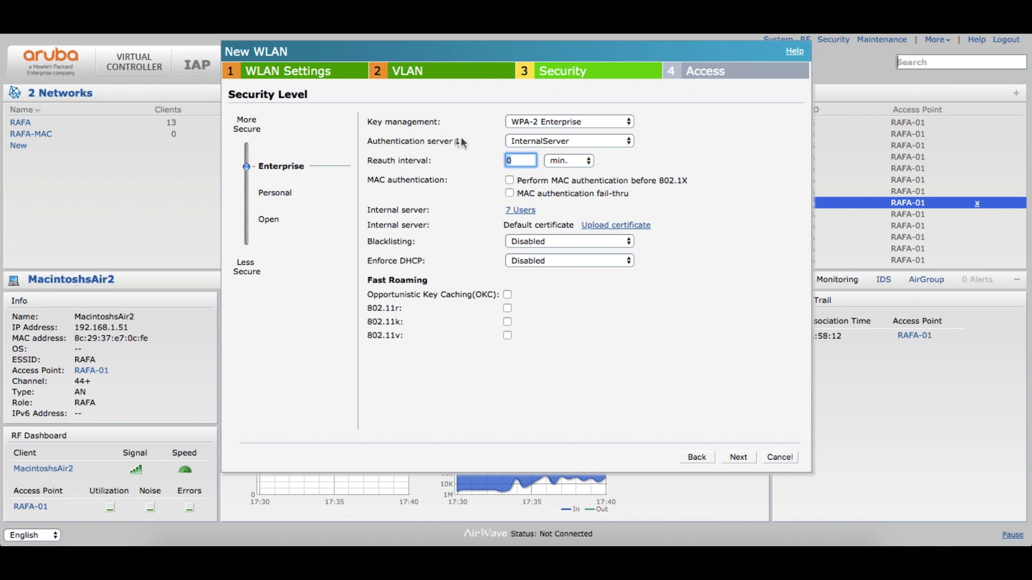
pyautogui.click(594, 122)
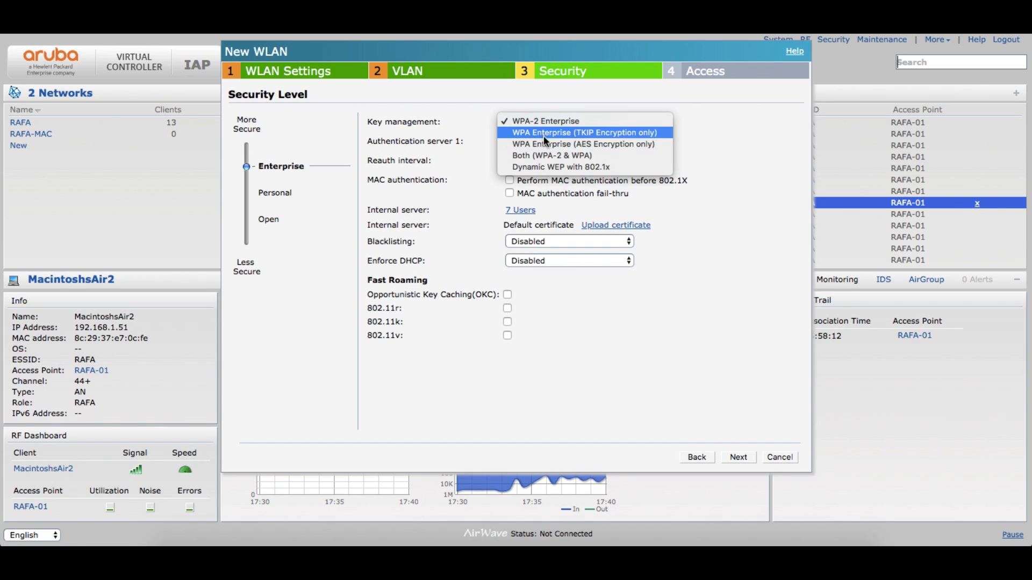
pyautogui.click(428, 183)
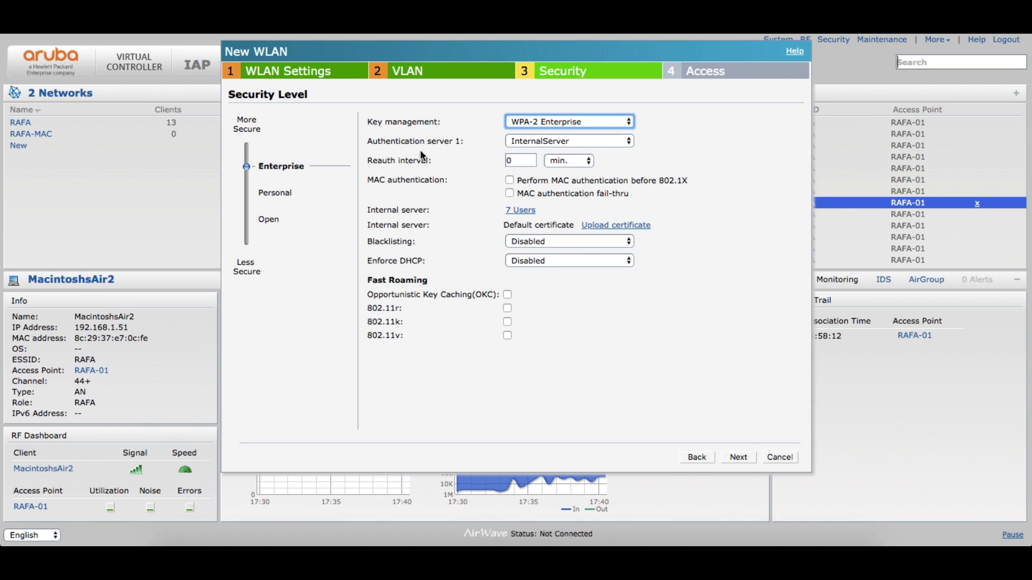
pyautogui.click(584, 140)
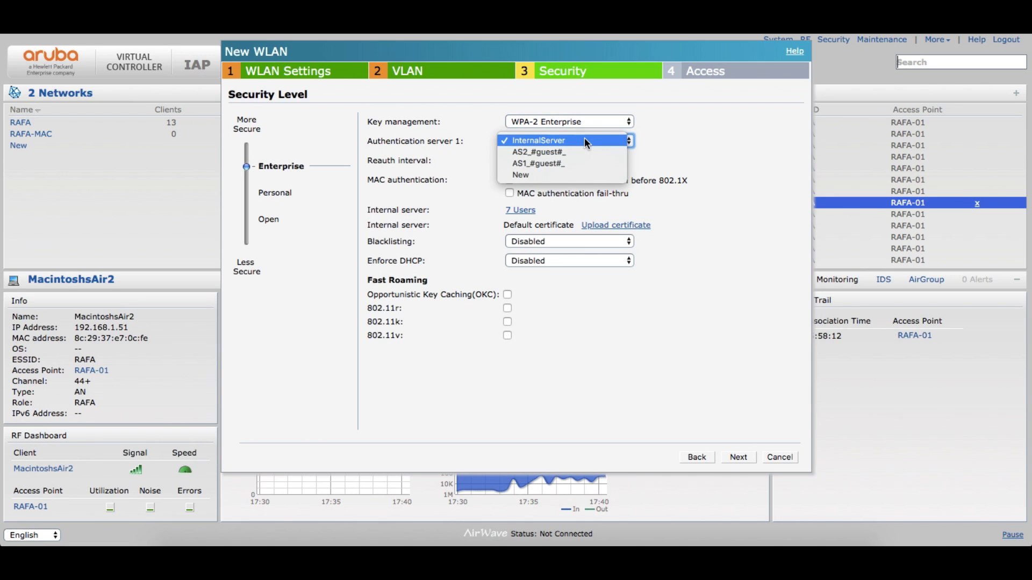
pyautogui.click(585, 138)
pyautogui.click(580, 141)
pyautogui.click(460, 208)
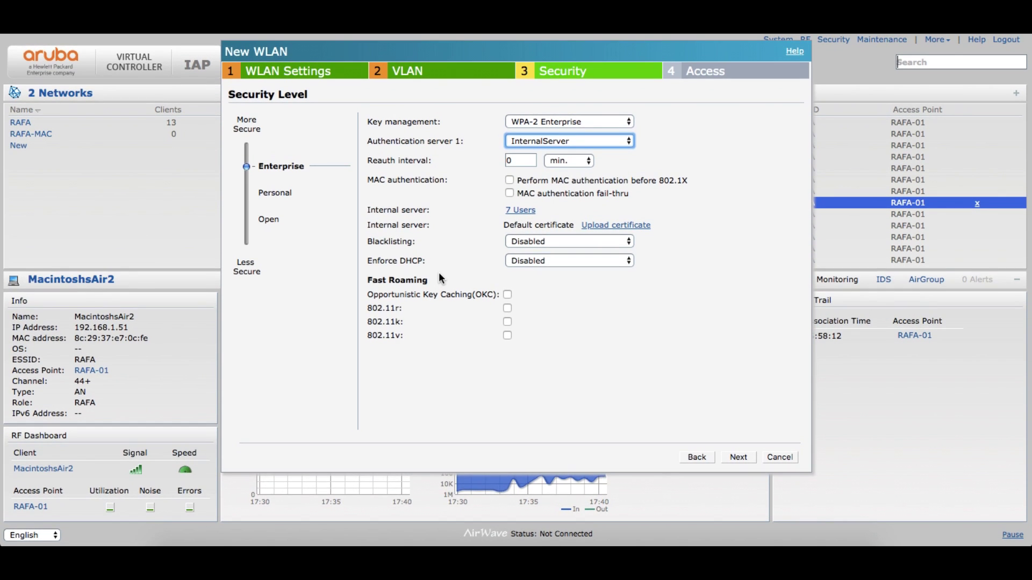
pyautogui.click(724, 70)
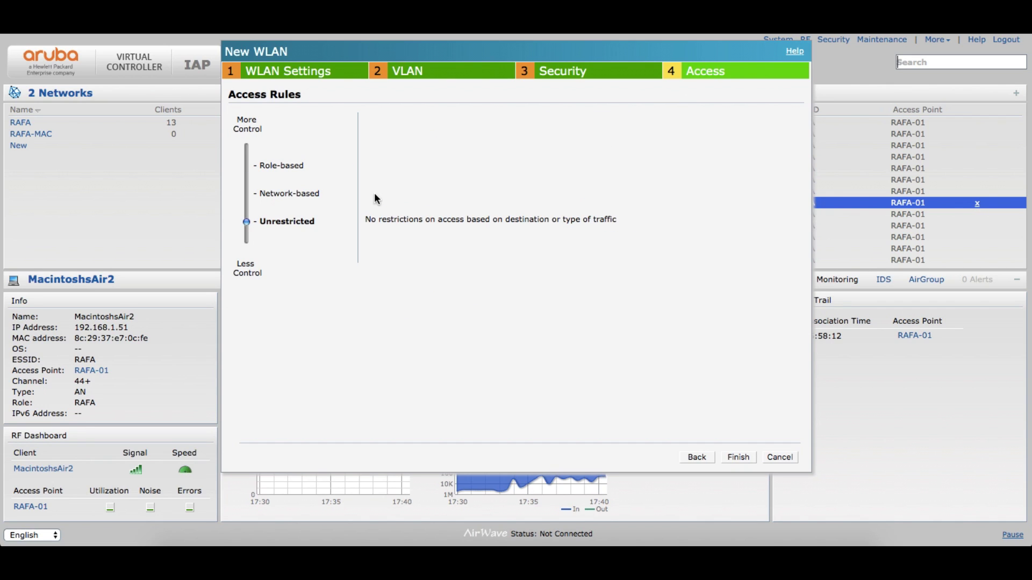
# - Examine the roles and role assignment rules for role-based access, and the rule list for network-based access
pyautogui.click(282, 166)
pyautogui.scroll(-3, 436, 145)
pyautogui.scroll(3, 436, 145)
pyautogui.scroll(-3, 436, 145)
pyautogui.scroll(3, 437, 144)
pyautogui.scroll(-3, 437, 144)
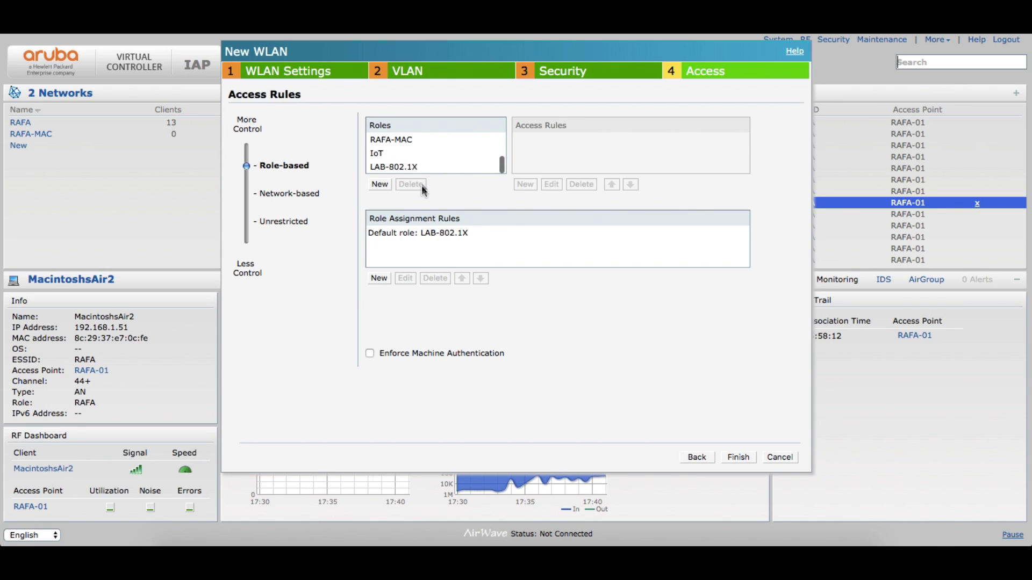
pyautogui.scroll(3, 420, 172)
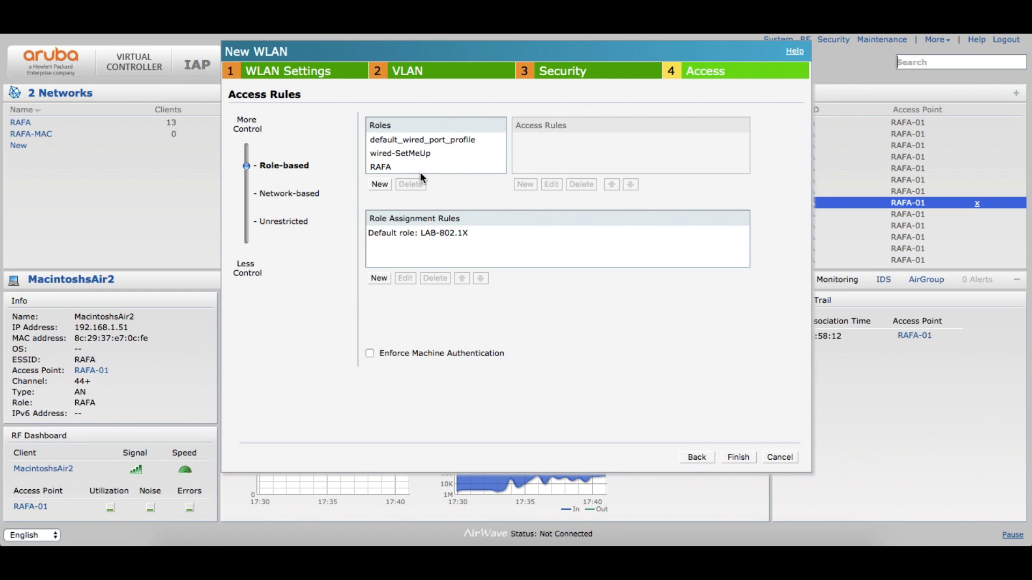
pyautogui.click(288, 202)
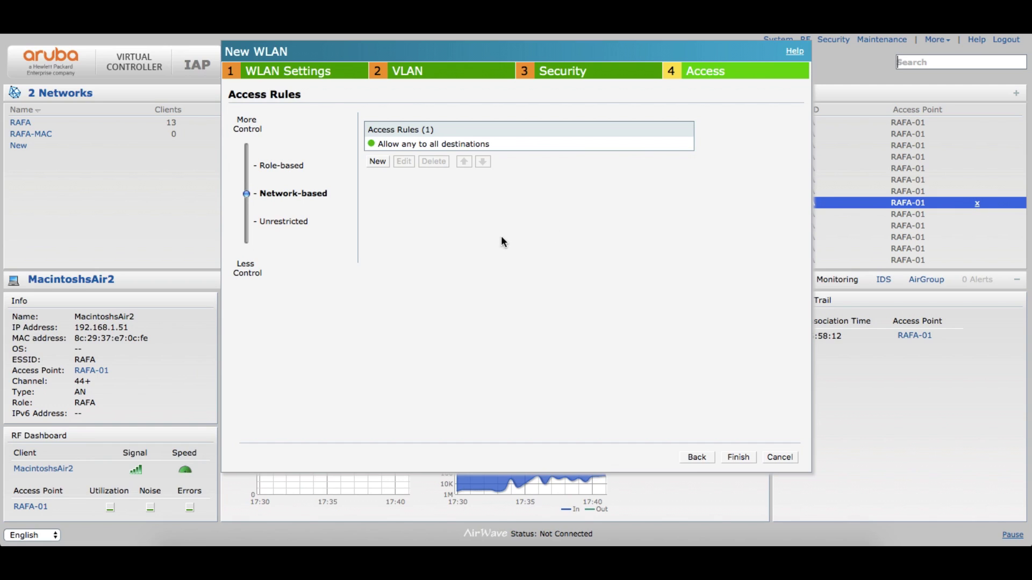
# - Set the access rules to Unrestricted and finish creating the WLAN
pyautogui.click(268, 228)
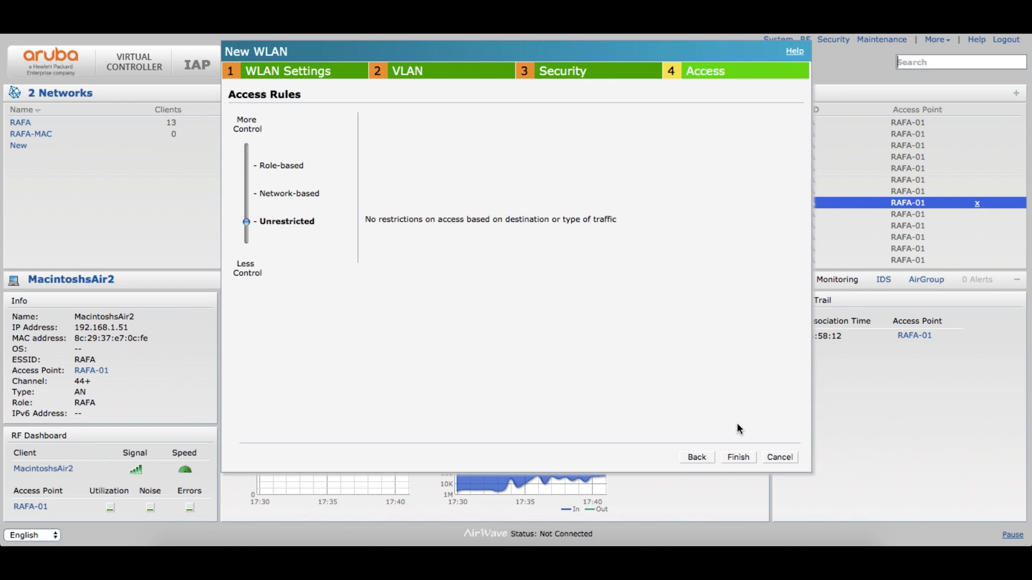
pyautogui.click(749, 458)
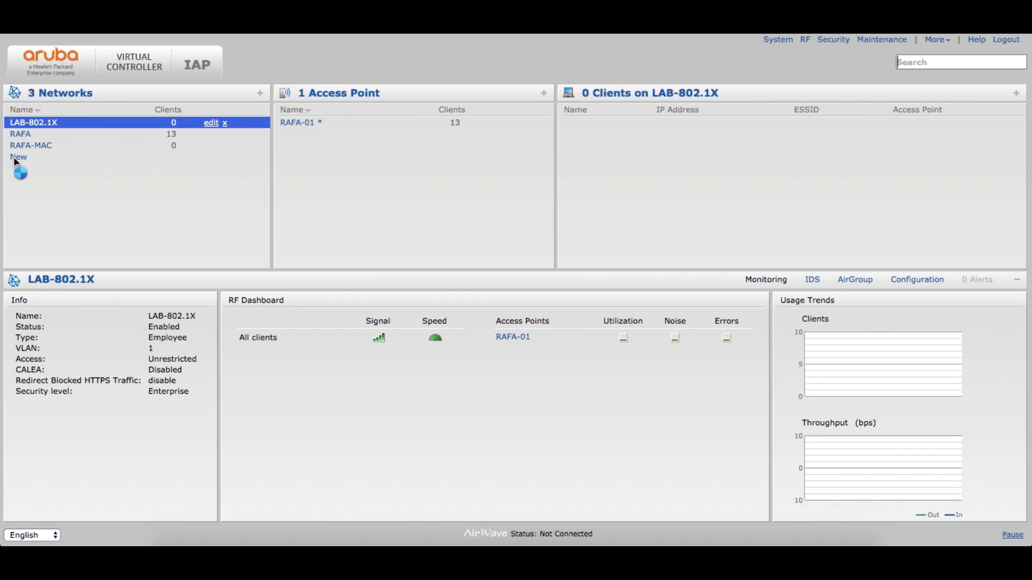
# - Start another new WLAN named LAB-Guest with Guest as its primary usage, and review its advanced options
pyautogui.click(17, 158)
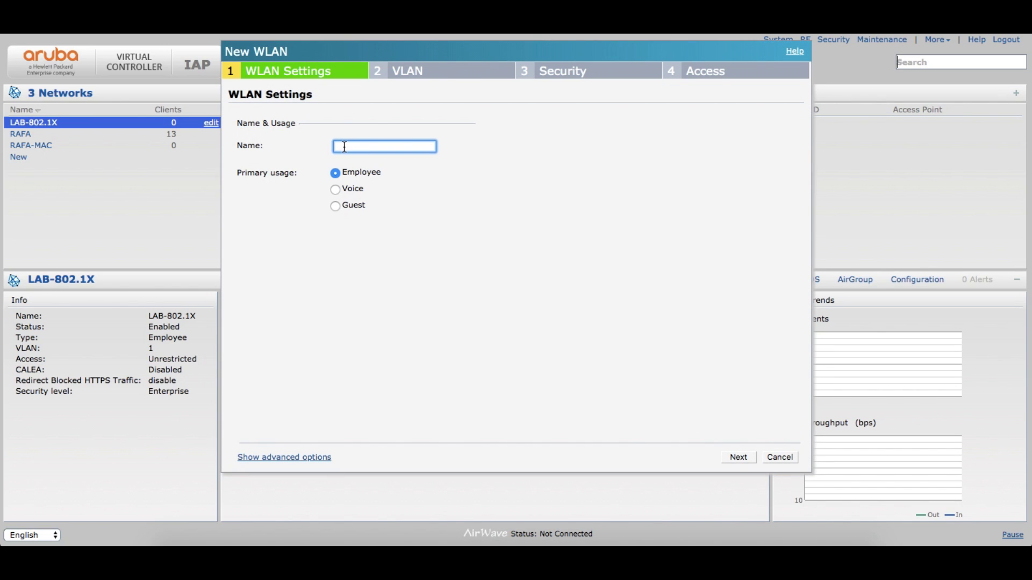
pyautogui.write('LAB-Guest')
pyautogui.click(335, 206)
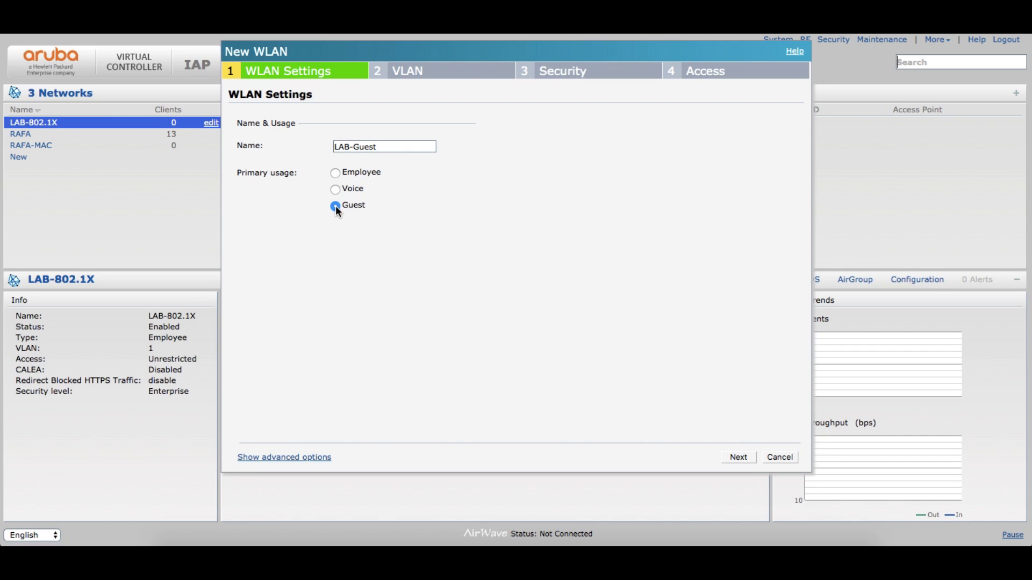
pyautogui.click(252, 457)
pyautogui.scroll(-5, 602, 388)
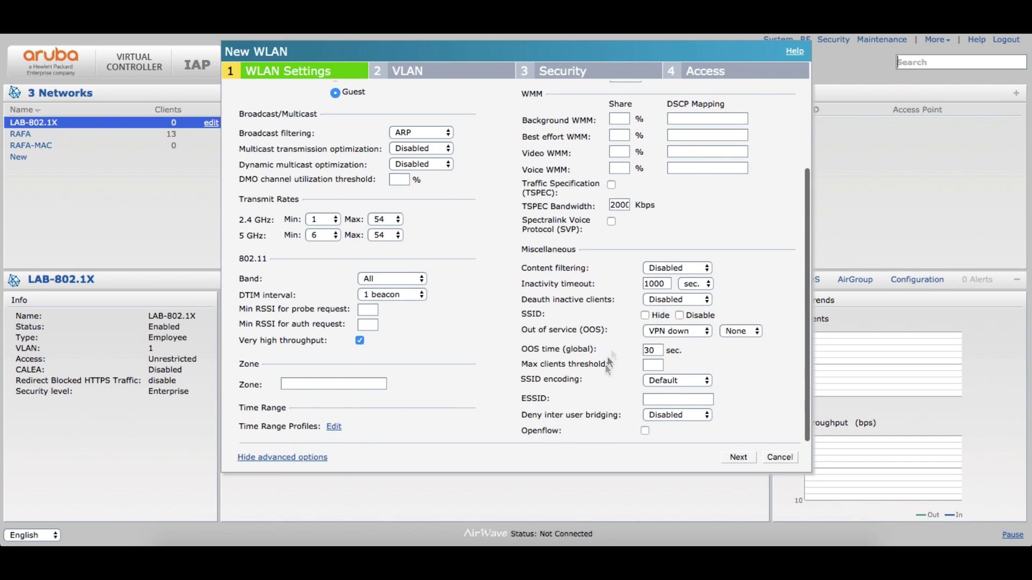
pyautogui.scroll(5, 488, 324)
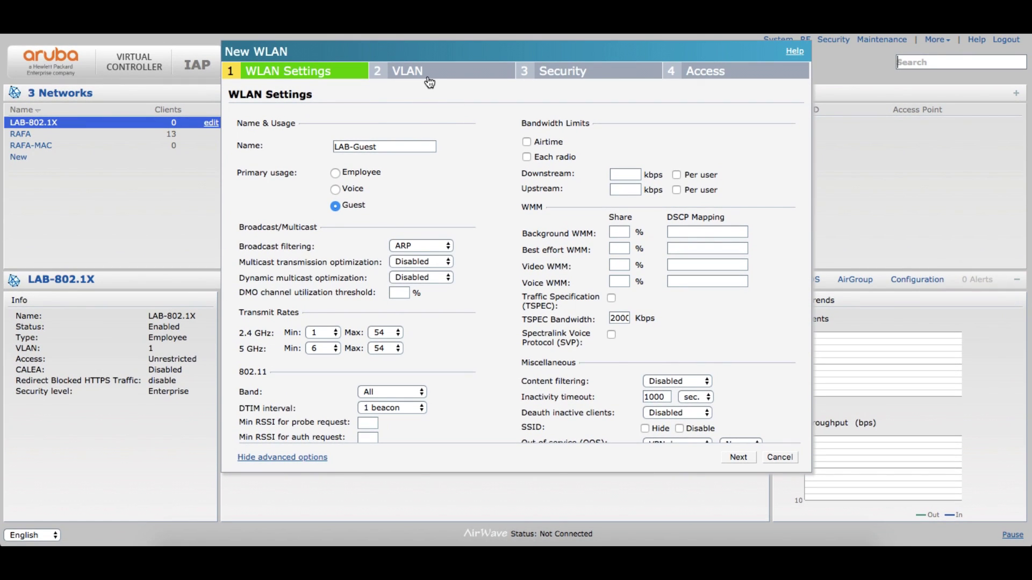
# - Set the guest WLAN's client IP to Network assigned and its VLAN to Static with ID 30, and proceed to the security settings
pyautogui.click(429, 82)
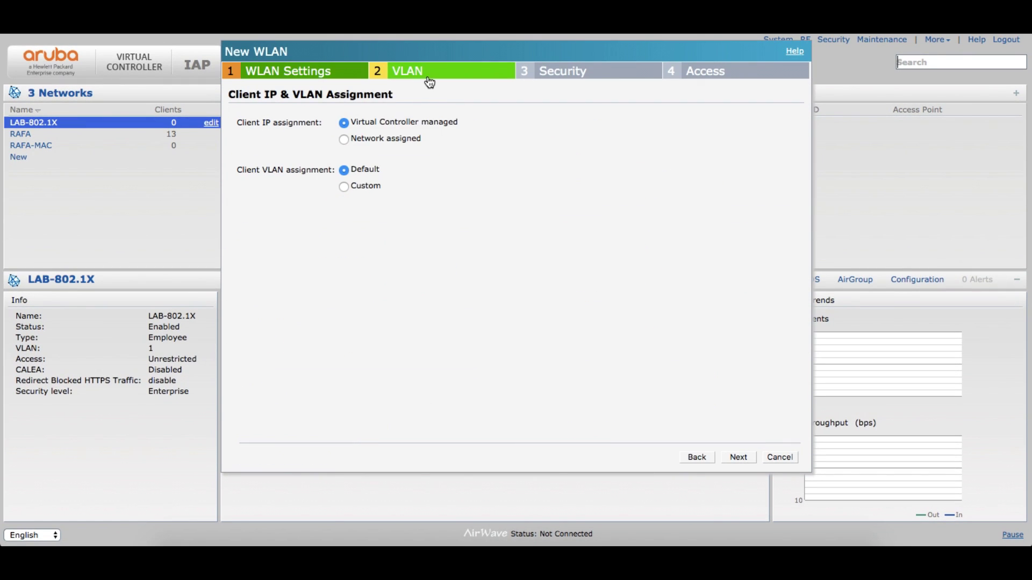
pyautogui.click(343, 139)
pyautogui.click(344, 187)
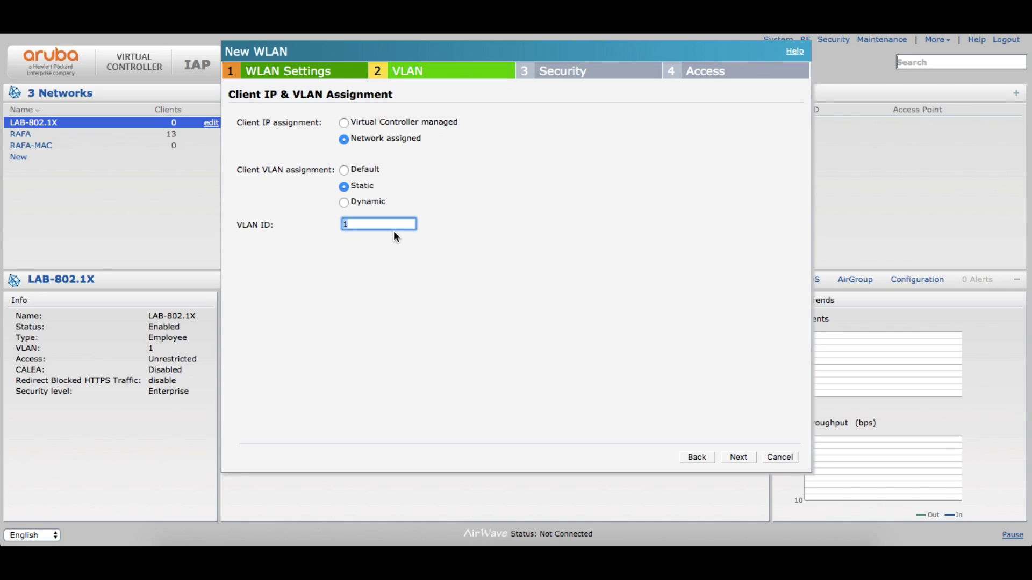
pyautogui.write('30')
pyautogui.click(428, 282)
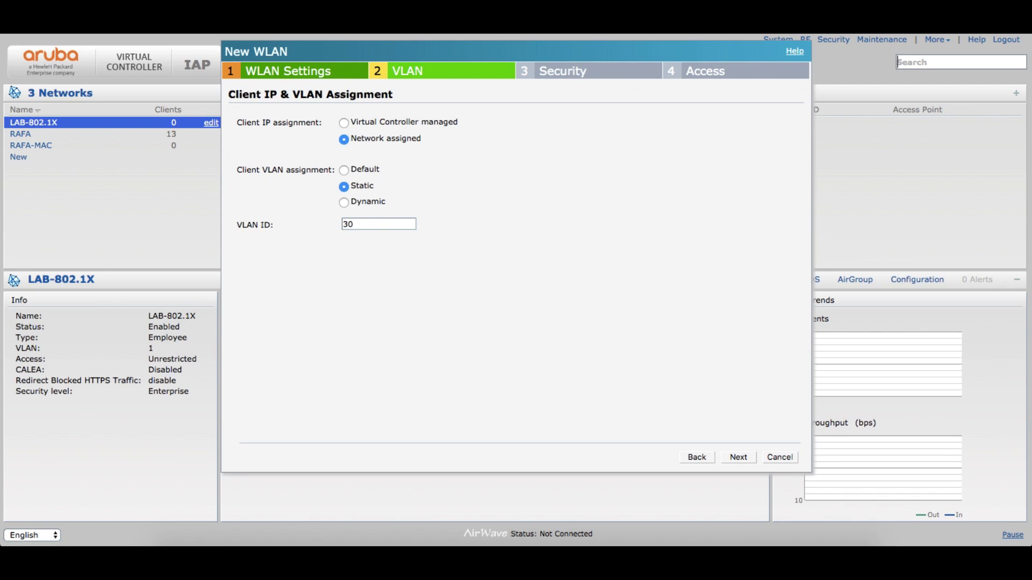
pyautogui.click(549, 75)
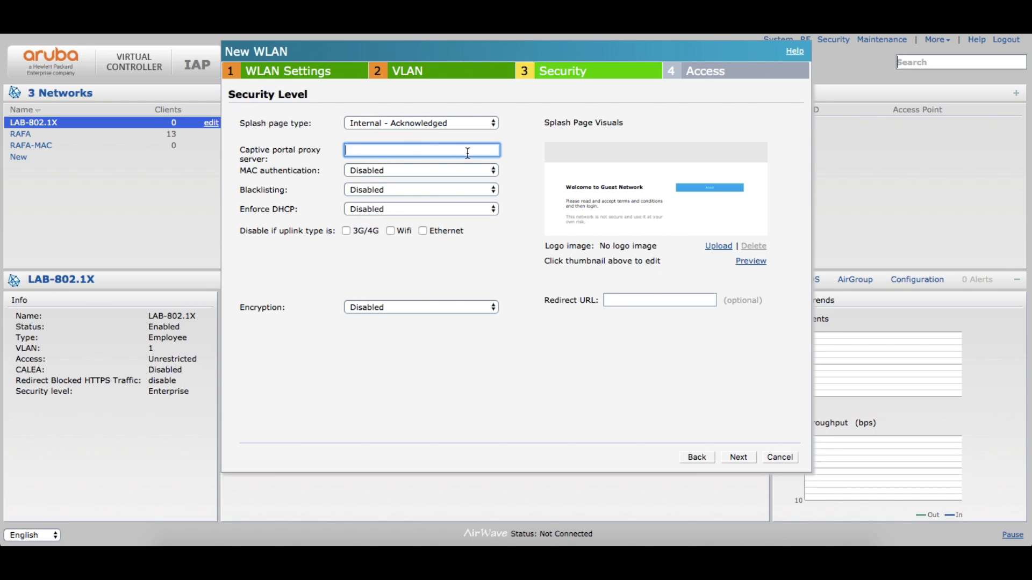
# - Set the splash page type to Internal - Authenticated and preview the guest login page
pyautogui.click(750, 262)
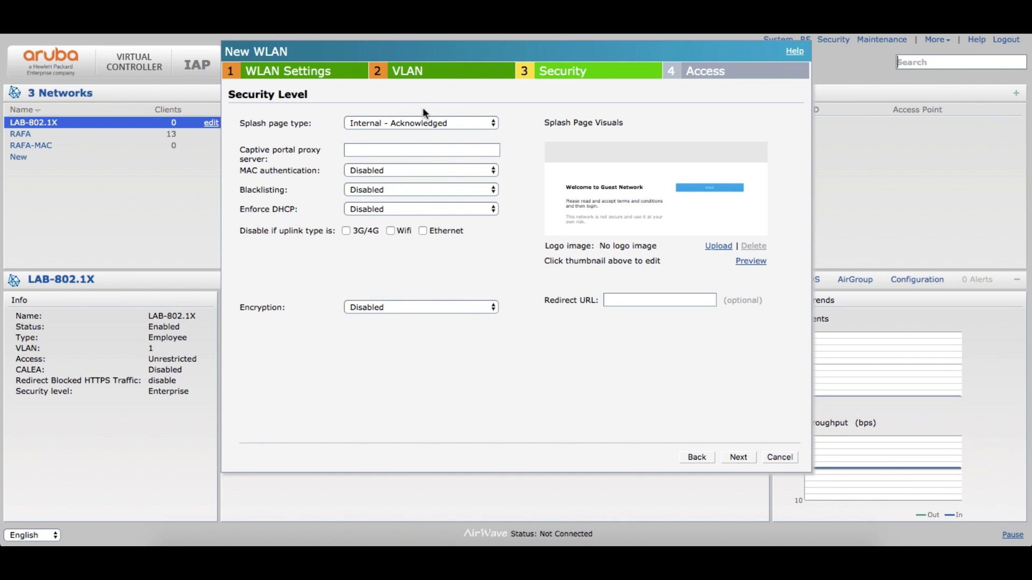
pyautogui.click(435, 123)
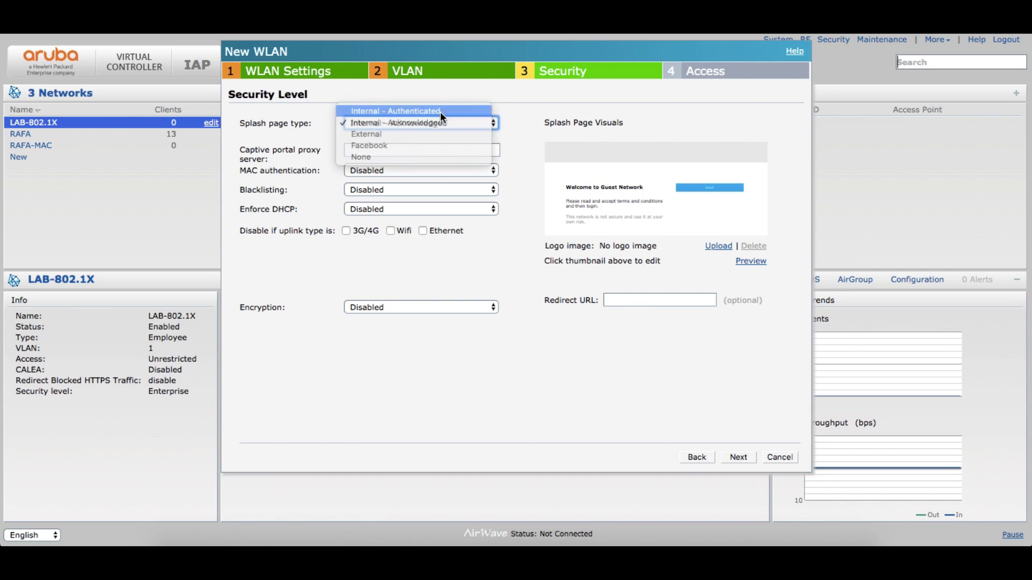
pyautogui.click(440, 111)
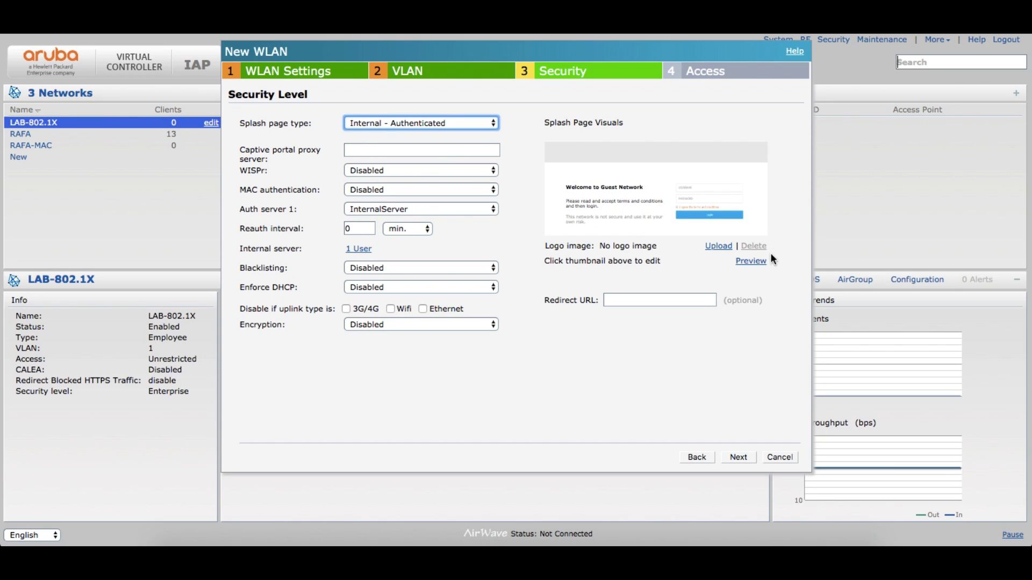
pyautogui.click(751, 263)
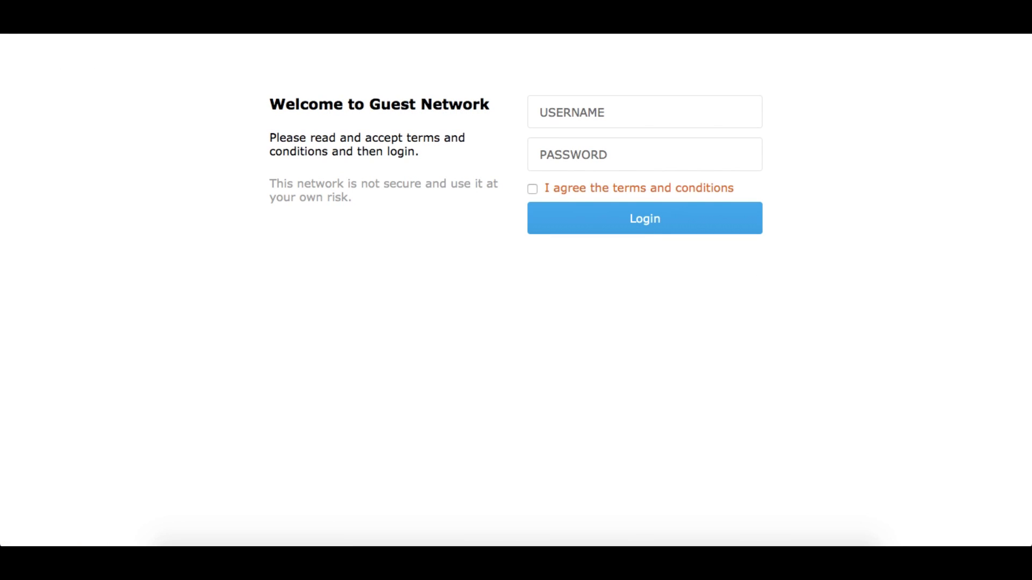
pyautogui.press('super+w')
# - Try the External splash page type with the default captive portal profile
pyautogui.click(440, 123)
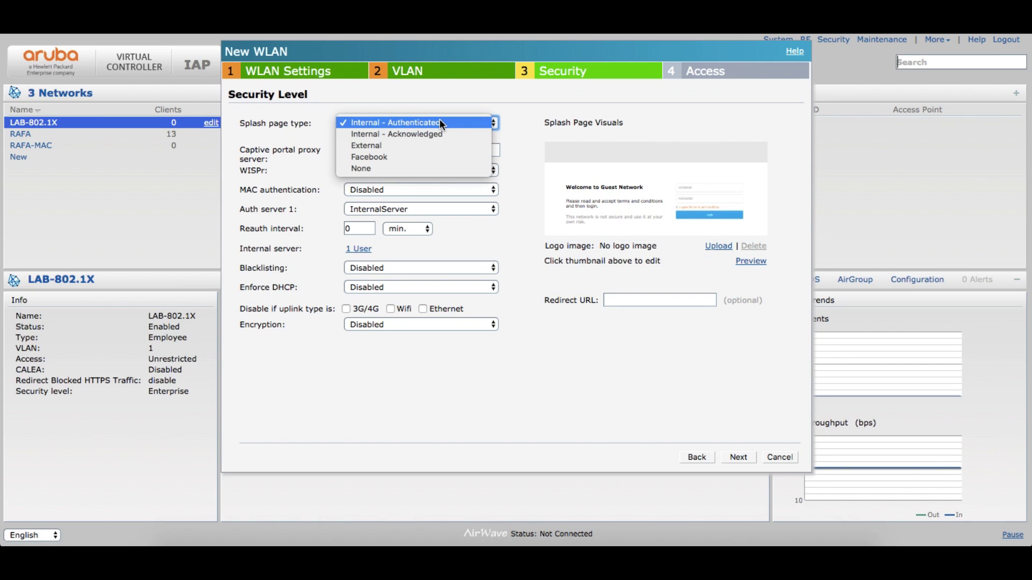
pyautogui.click(385, 146)
pyautogui.click(381, 149)
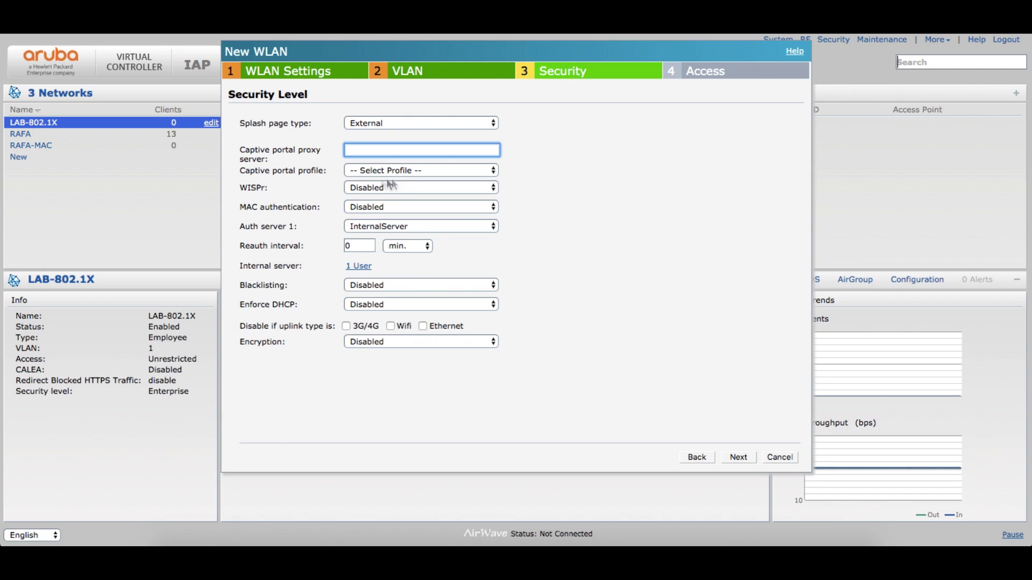
pyautogui.click(452, 169)
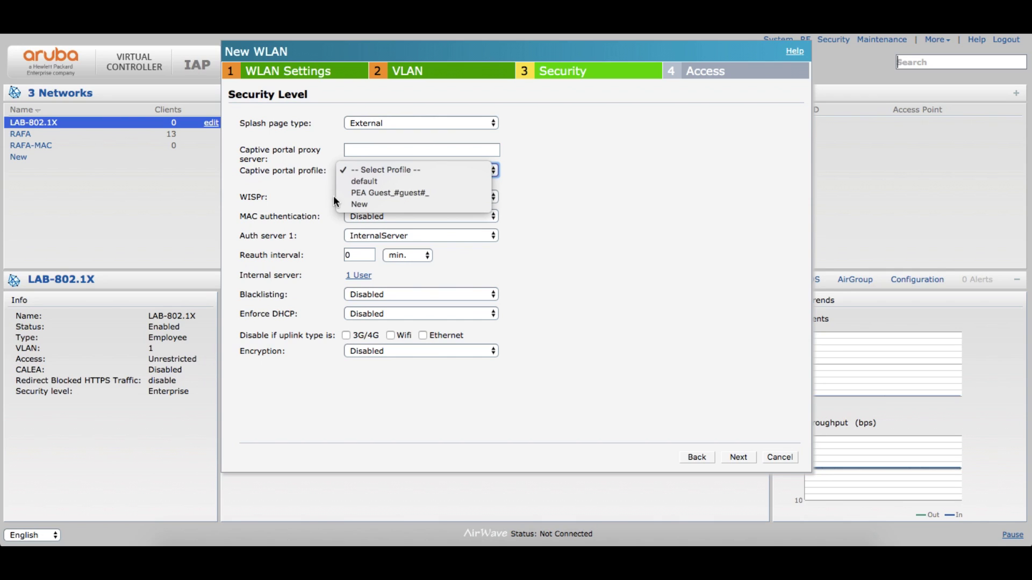
pyautogui.click(310, 207)
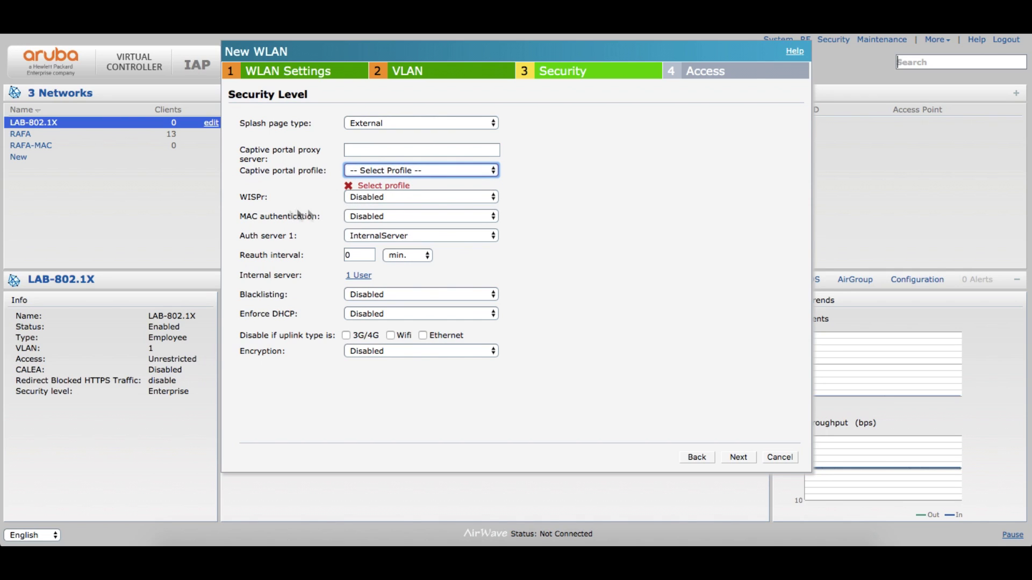
pyautogui.click(369, 173)
pyautogui.click(371, 182)
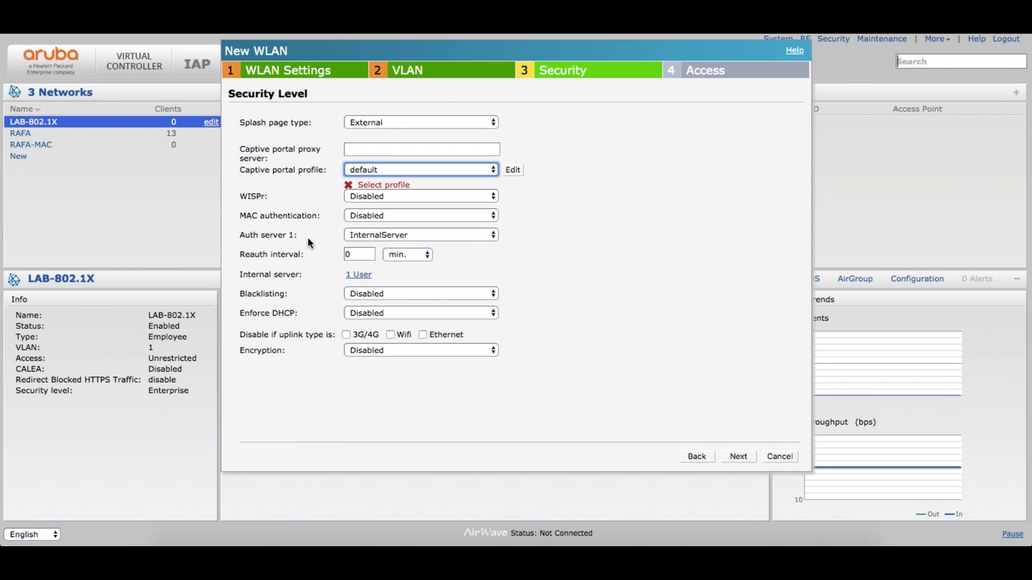
# - Check the MAC authentication and first authentication server options for the external splash page, leaving them as they are
pyautogui.click(388, 215)
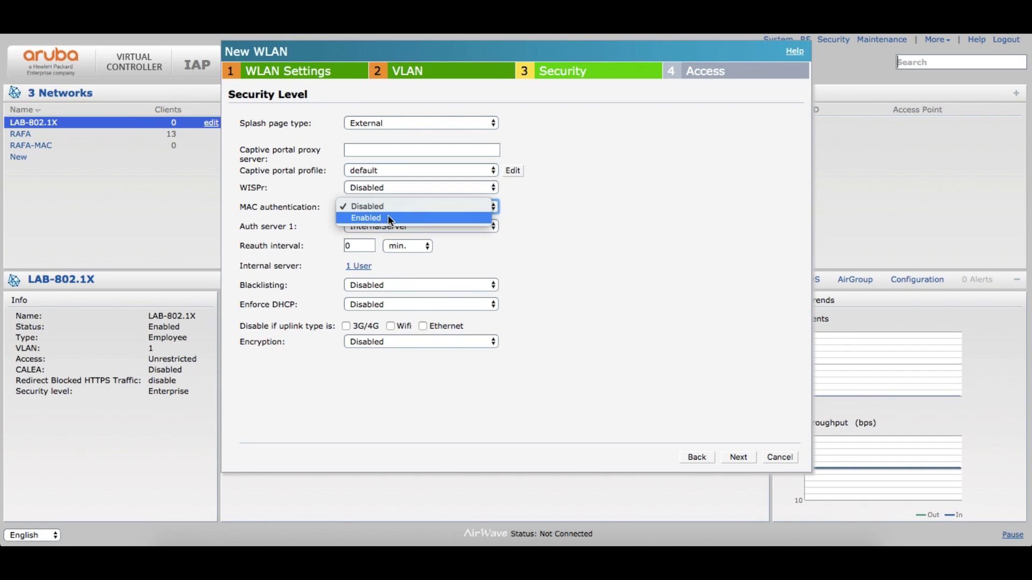
pyautogui.click(266, 250)
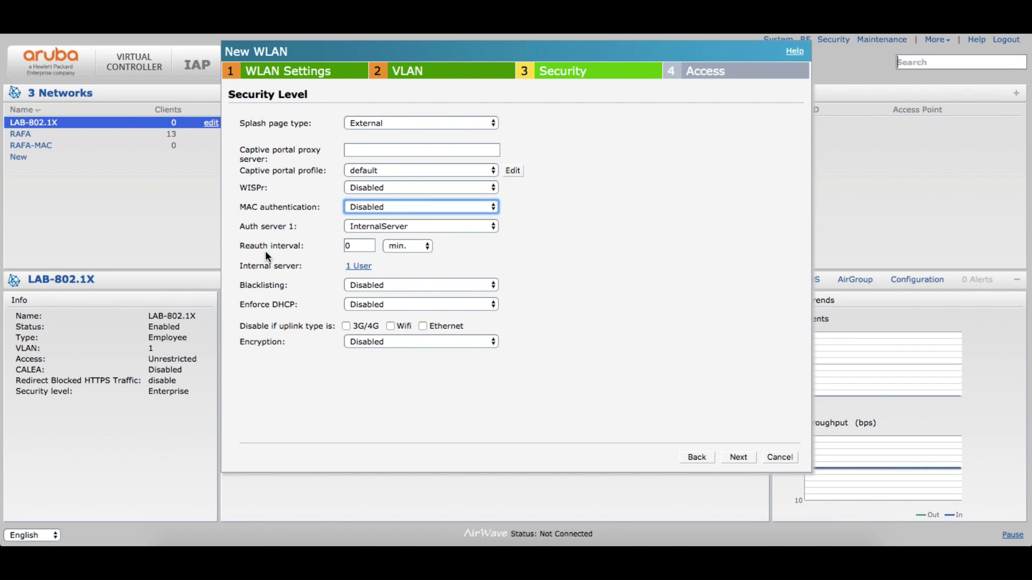
pyautogui.click(392, 228)
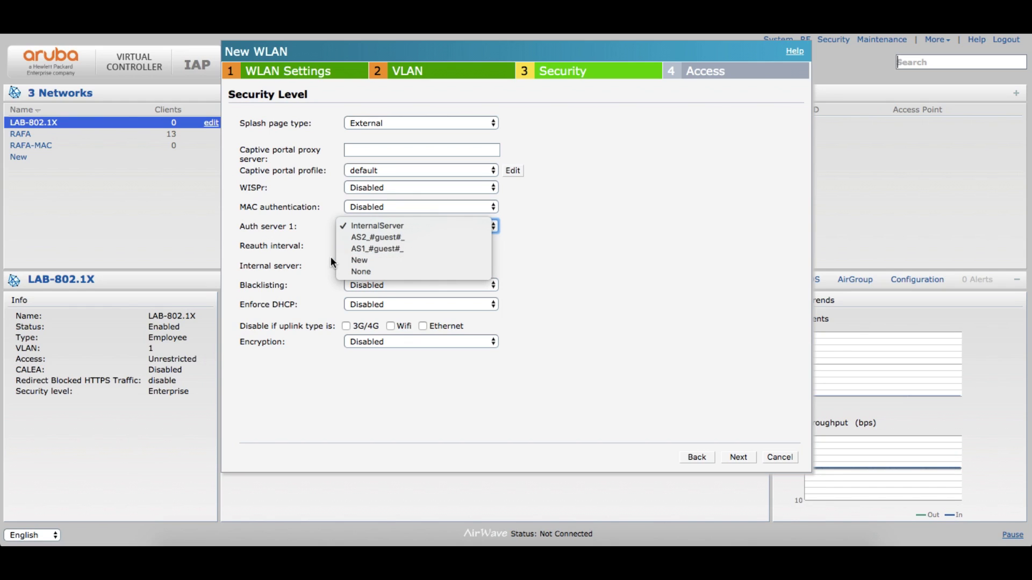
pyautogui.click(310, 252)
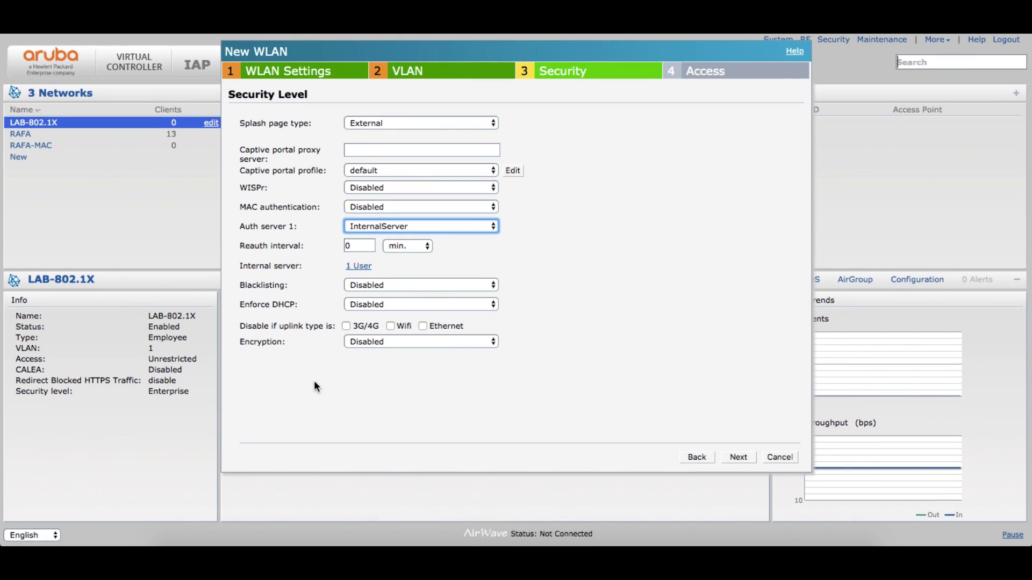
# - Return the splash page type to Internal - Authenticated, leave the redirect URL empty, and proceed to the access rules
pyautogui.click(371, 122)
pyautogui.click(376, 98)
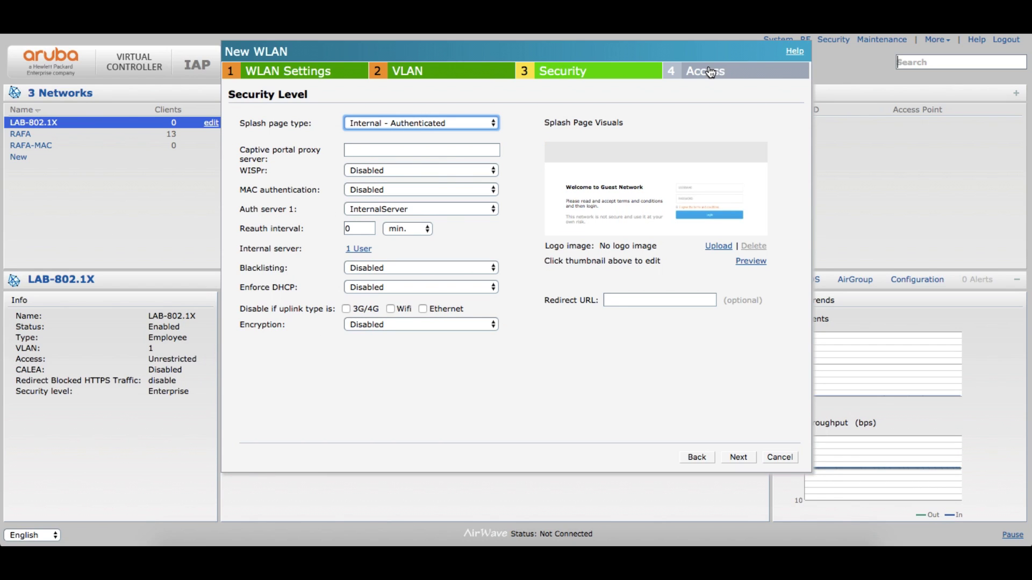
pyautogui.click(620, 299)
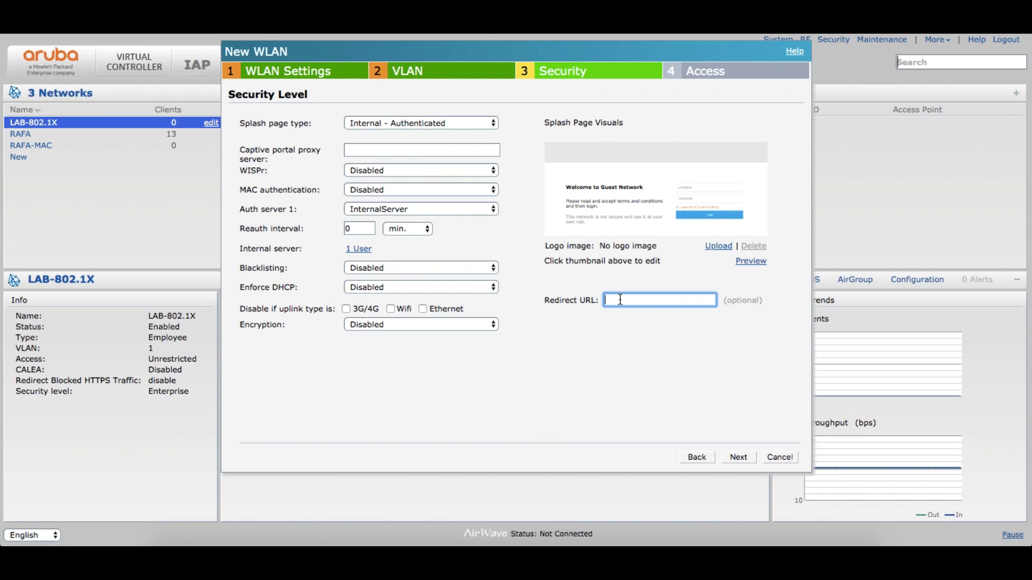
pyautogui.click(698, 79)
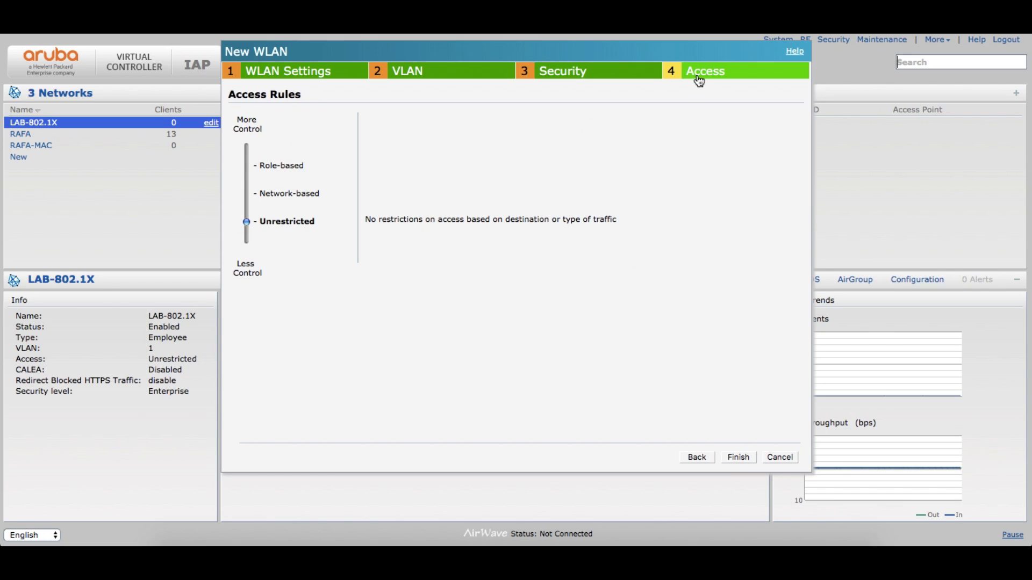
# - Switch the access rules to Role-based and look through the list of available roles
pyautogui.click(283, 172)
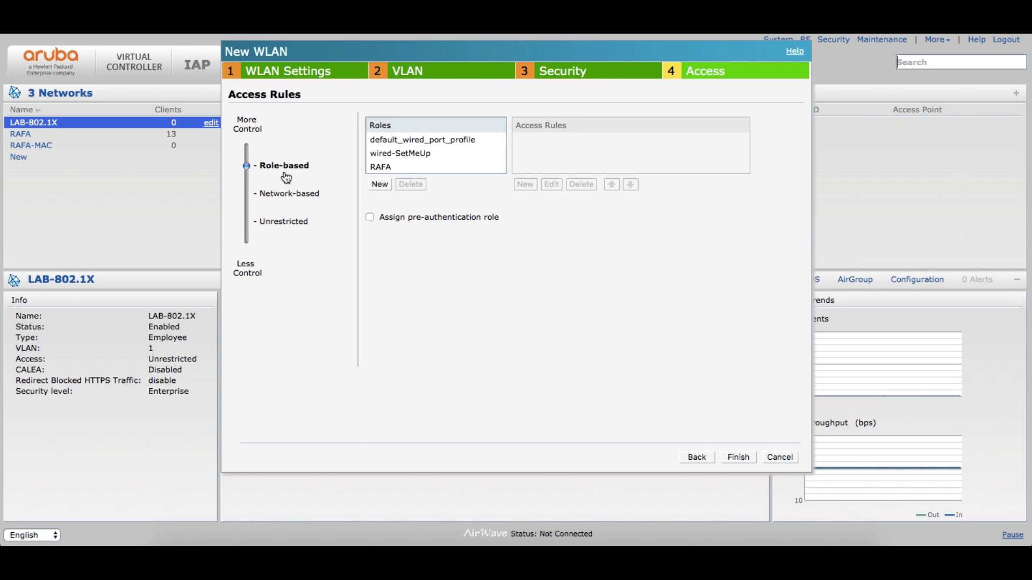
pyautogui.scroll(-4, 422, 159)
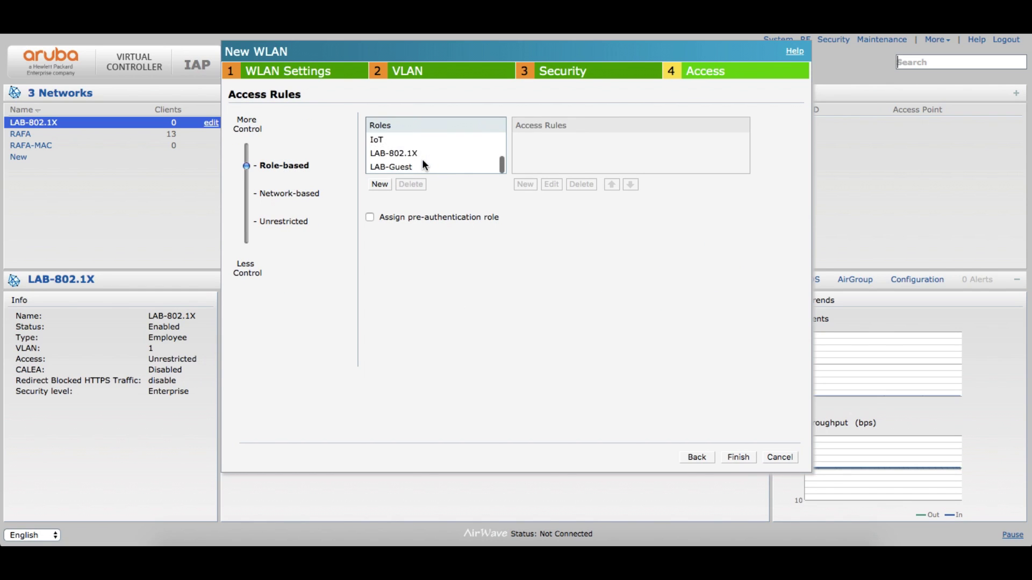
pyautogui.scroll(4, 424, 162)
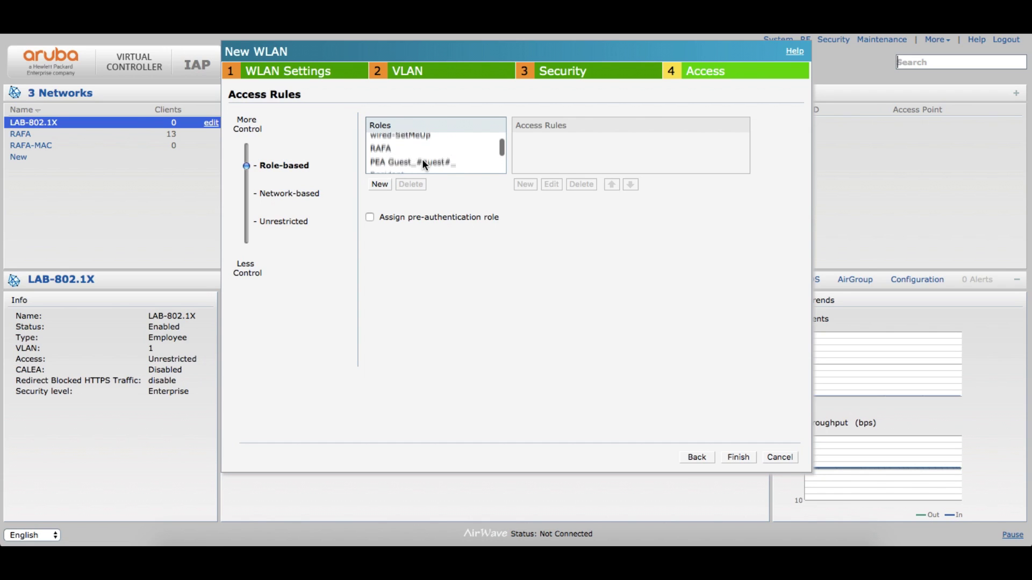
pyautogui.scroll(-1, 424, 163)
pyautogui.scroll(3, 423, 162)
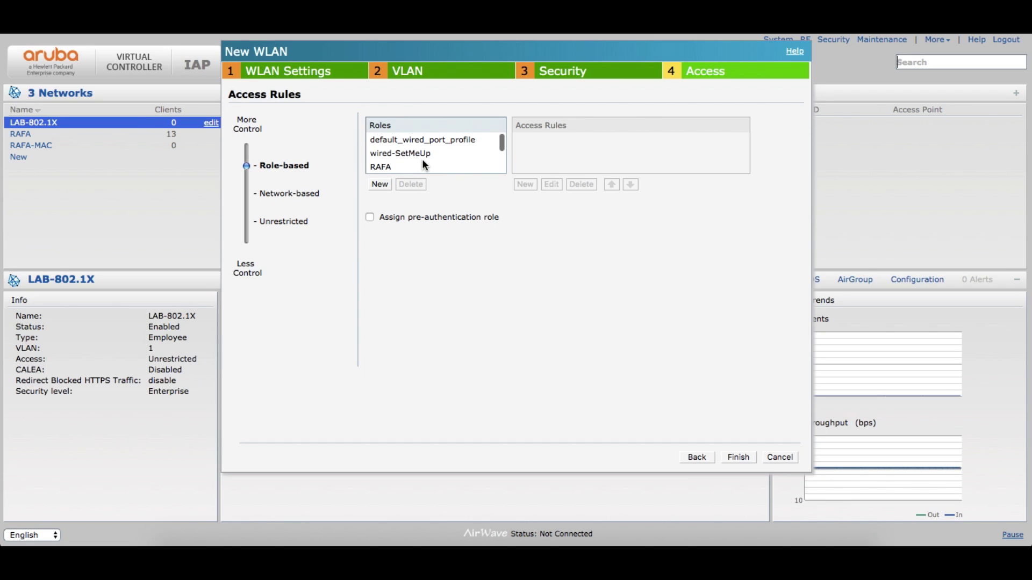
# - Switch the access rules to Network-based and start a new access control rule for the icmp network service
pyautogui.click(285, 195)
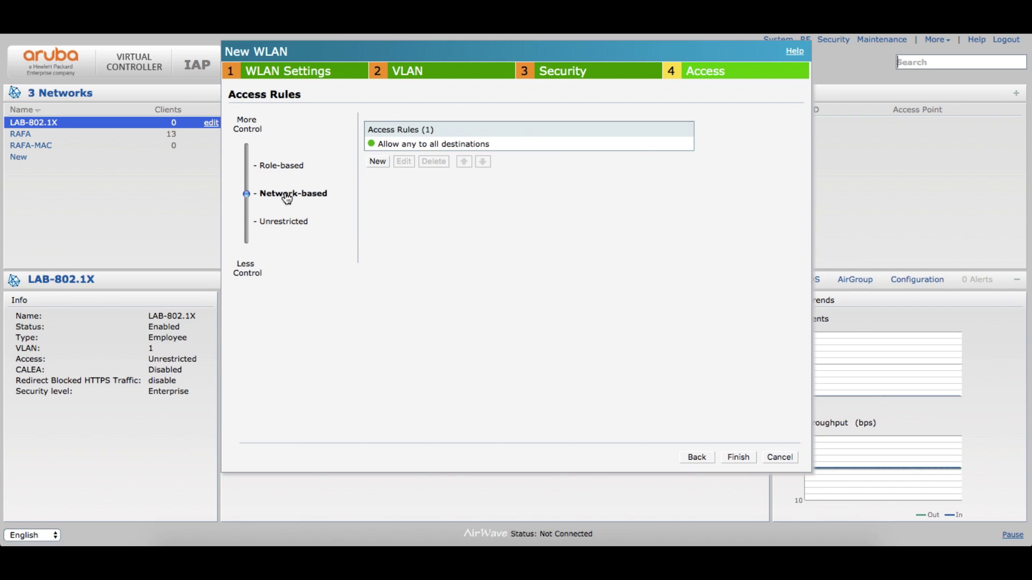
pyautogui.click(378, 162)
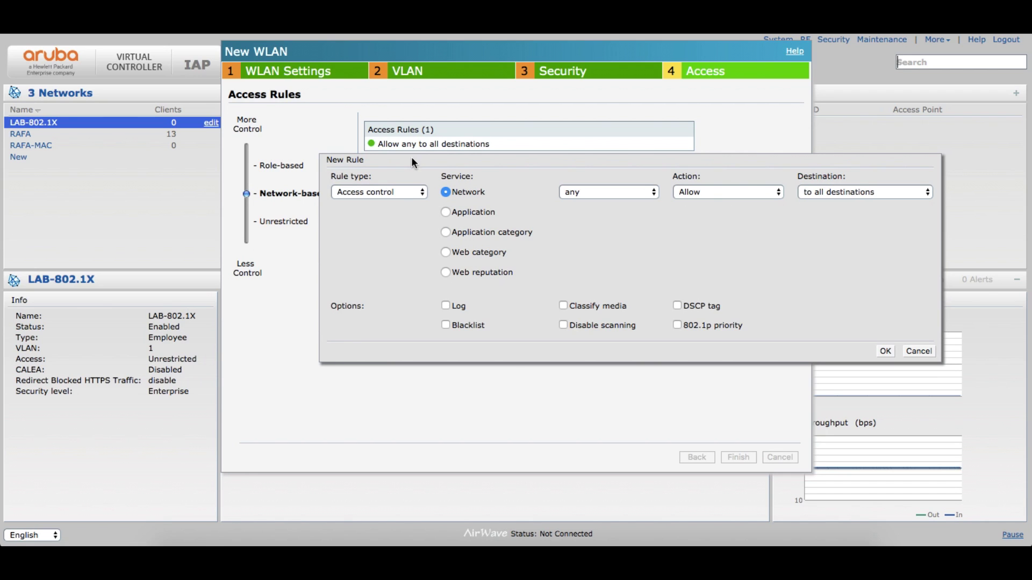
pyautogui.click(402, 192)
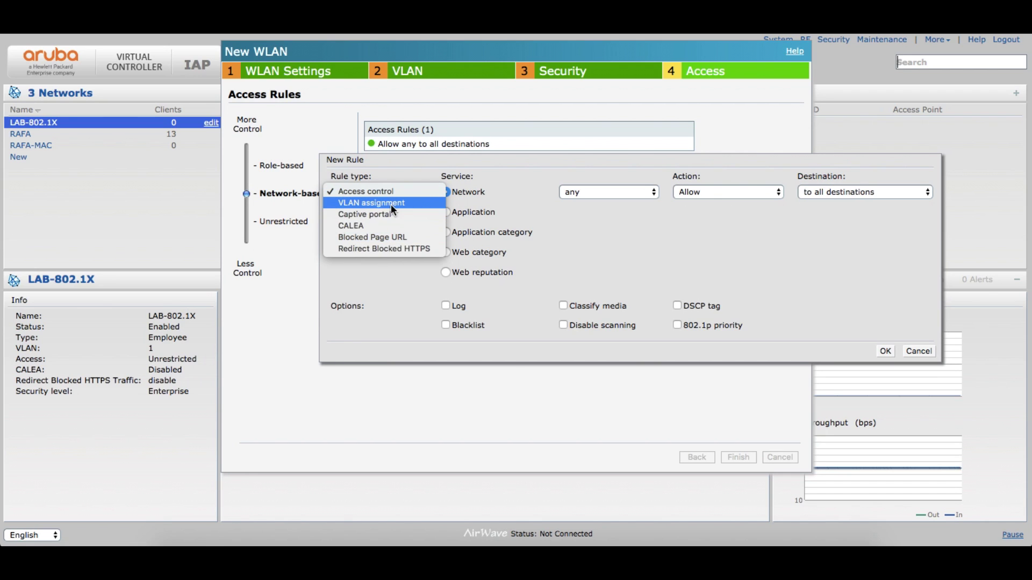
pyautogui.click(391, 274)
pyautogui.click(597, 192)
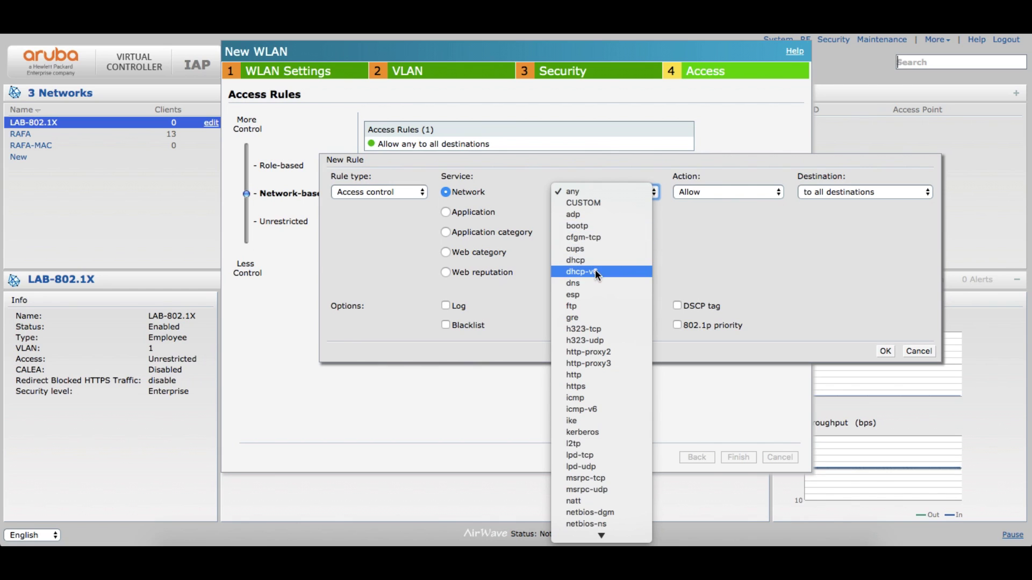
pyautogui.scroll(-3, 595, 269)
pyautogui.scroll(-3, 604, 336)
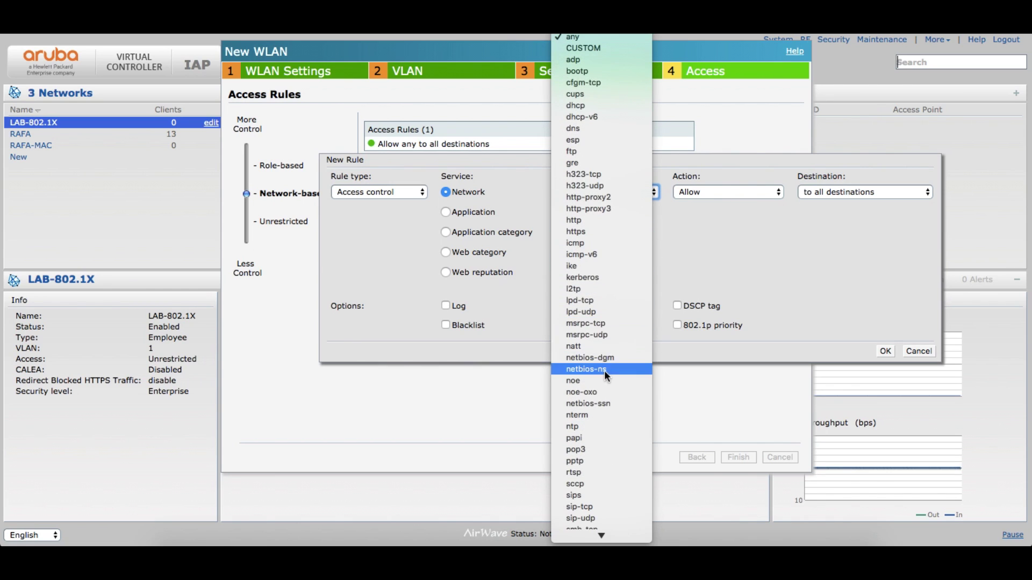
pyautogui.click(592, 243)
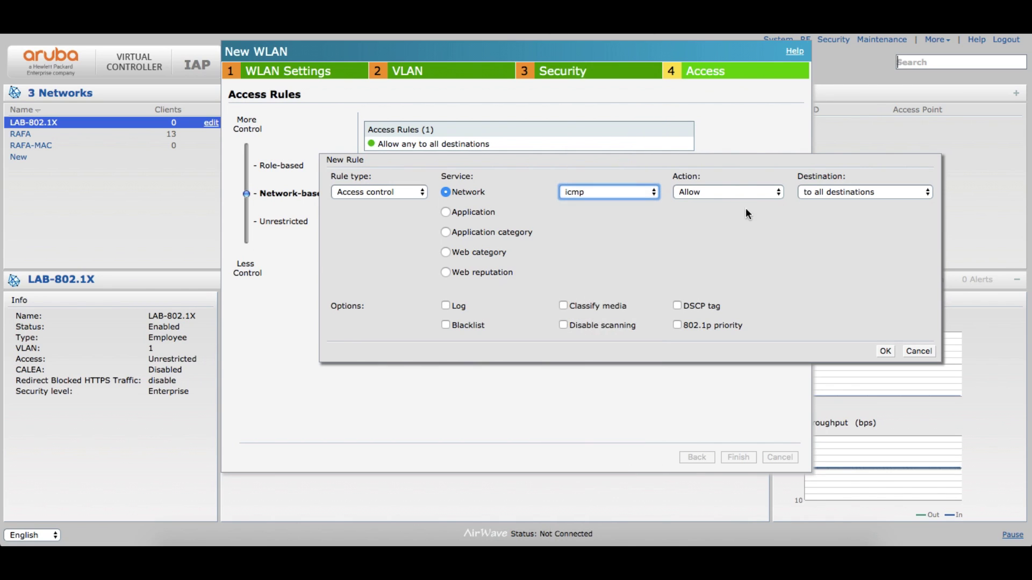
# - Set the rule's action to Deny and its destination to the particular server 8.8.4.4, and save the rule
pyautogui.click(719, 193)
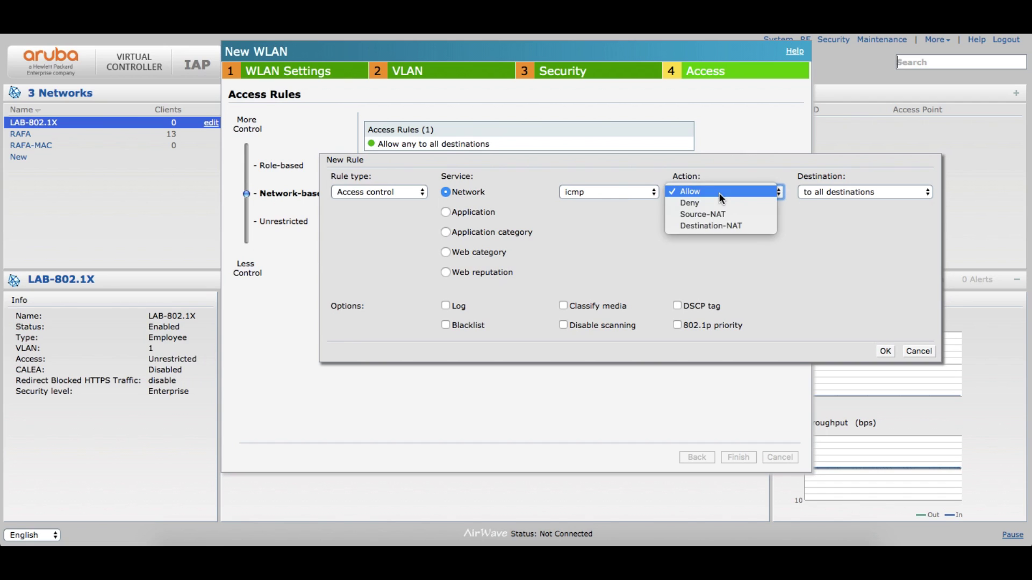
pyautogui.click(689, 203)
pyautogui.click(837, 192)
pyautogui.click(836, 205)
pyautogui.write('8')
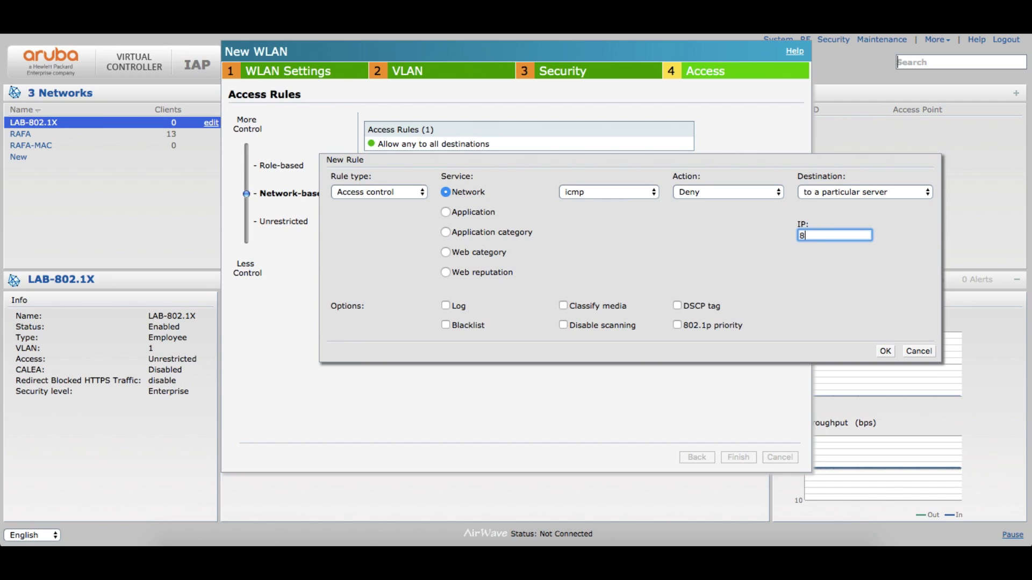
pyautogui.write('.8.4.4')
pyautogui.click(886, 351)
# - Move the rule allowing any to all destinations below the deny icmp rule, and finish creating the LAB-Guest WLAN
pyautogui.click(380, 174)
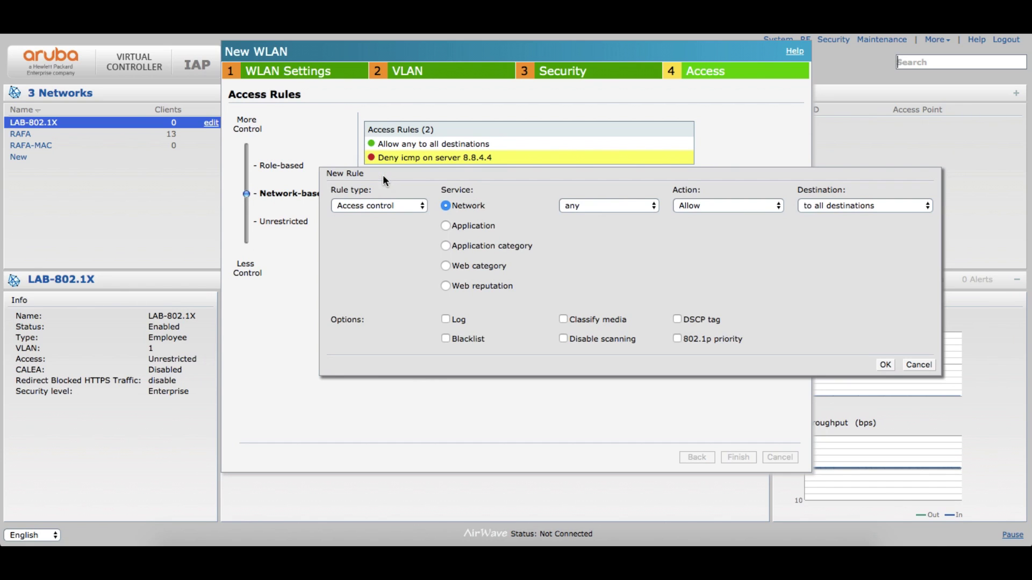
pyautogui.click(918, 365)
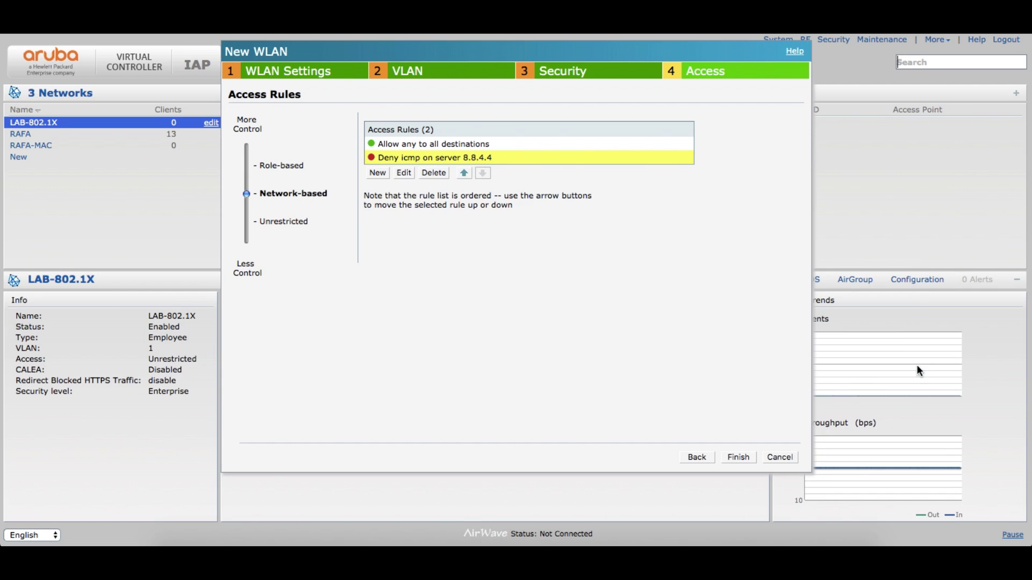
pyautogui.click(486, 143)
pyautogui.click(482, 172)
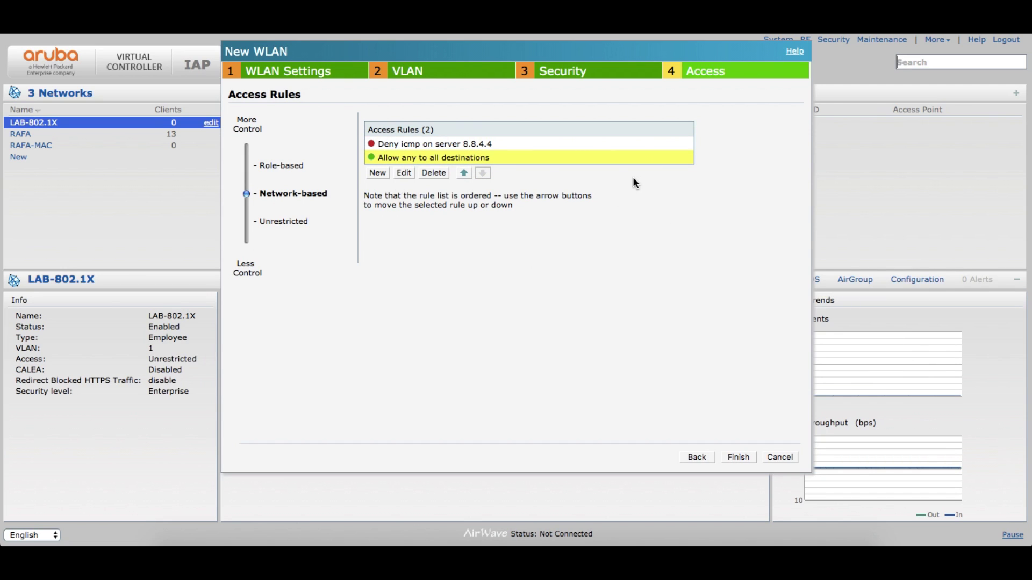
pyautogui.click(772, 456)
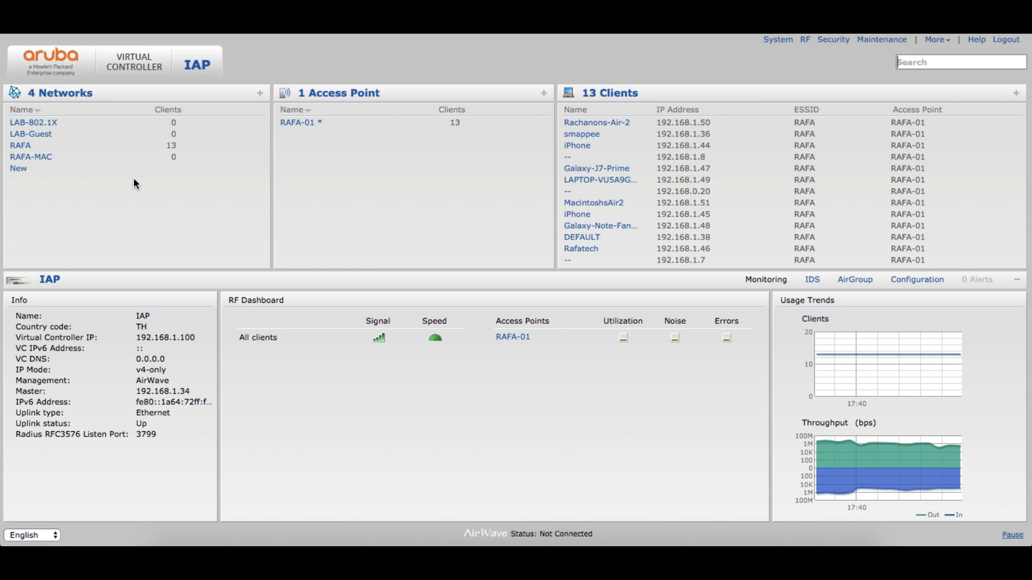
# - Select the LAB-802.1X network, then review the general system settings for the name and virtual controller IP, and close them without changes
pyautogui.click(40, 125)
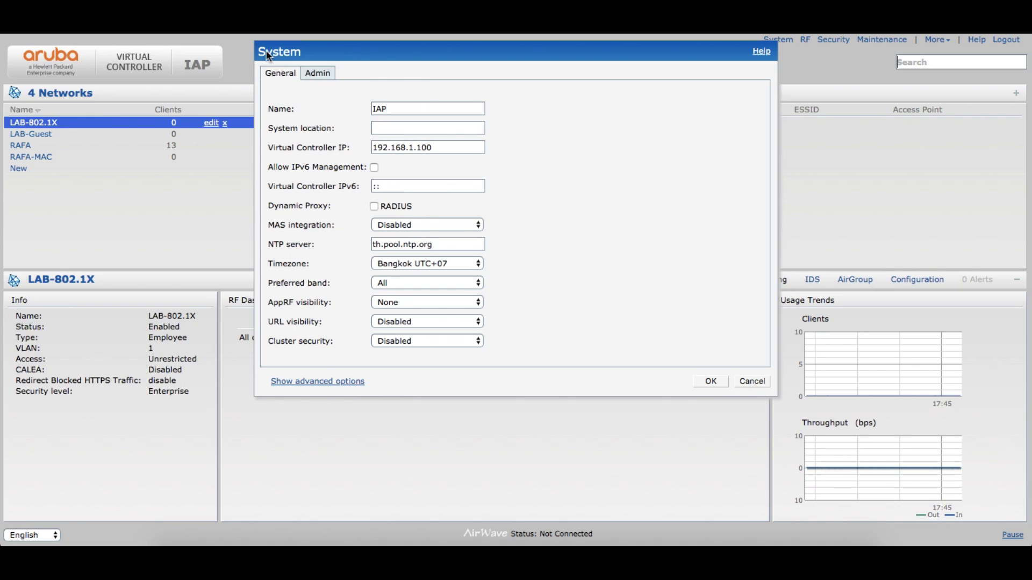
pyautogui.doubleClick(394, 109)
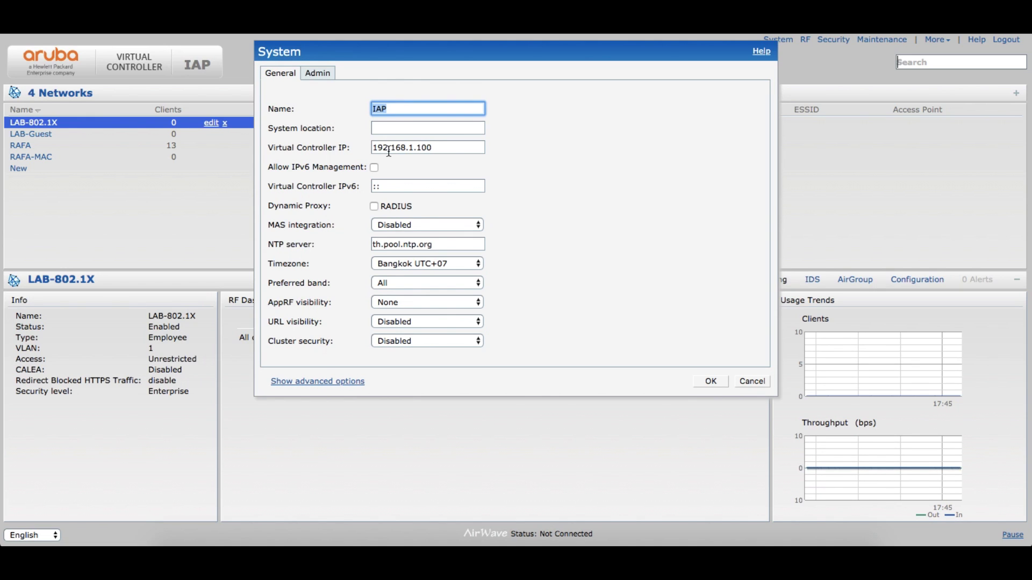
pyautogui.moveTo(456, 147); pyautogui.dragTo(324, 139)
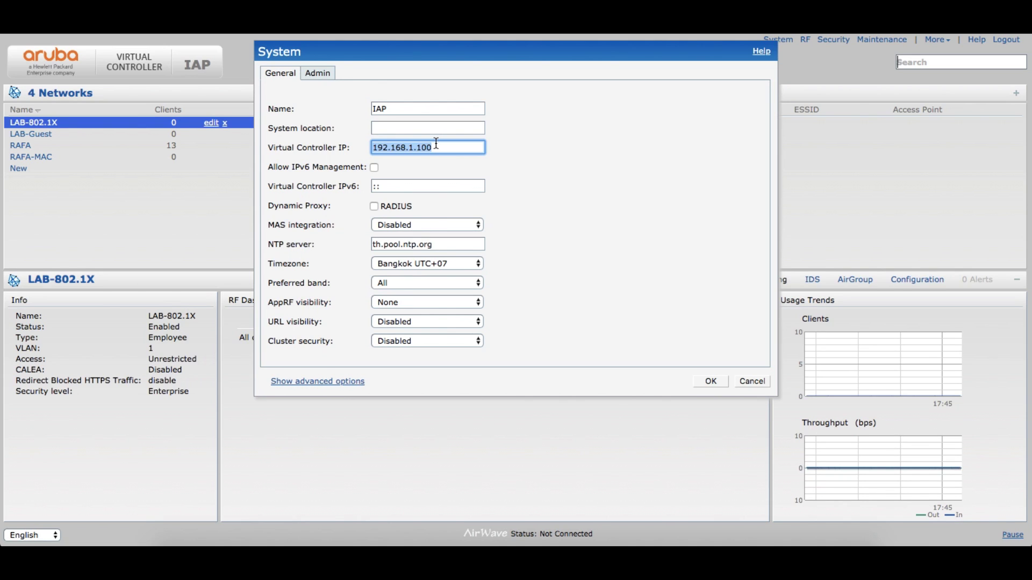
pyautogui.click(508, 154)
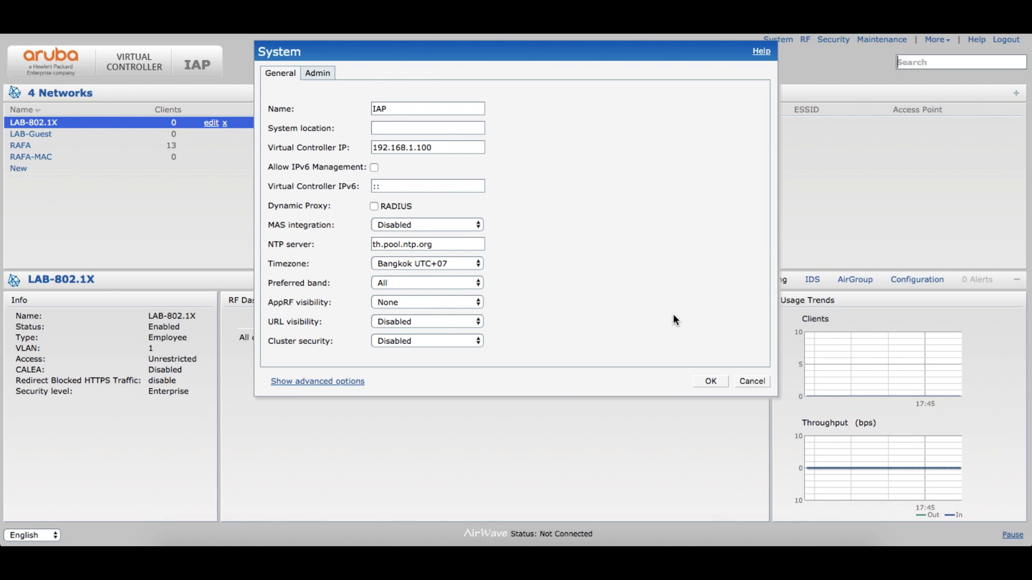
pyautogui.click(749, 382)
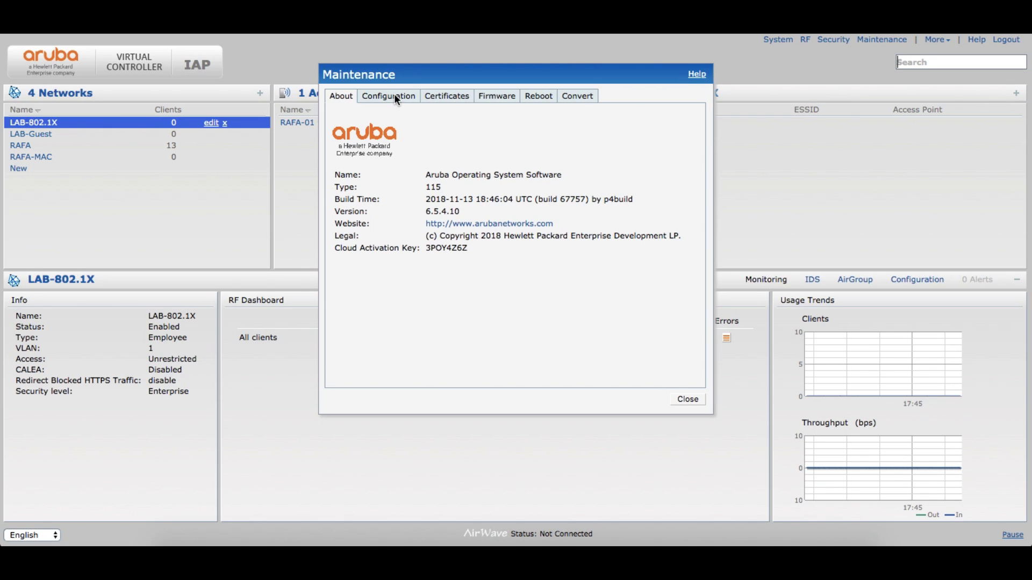
# - Read through the installed certificates in the maintenance settings
pyautogui.click(447, 96)
pyautogui.scroll(-10, 408, 188)
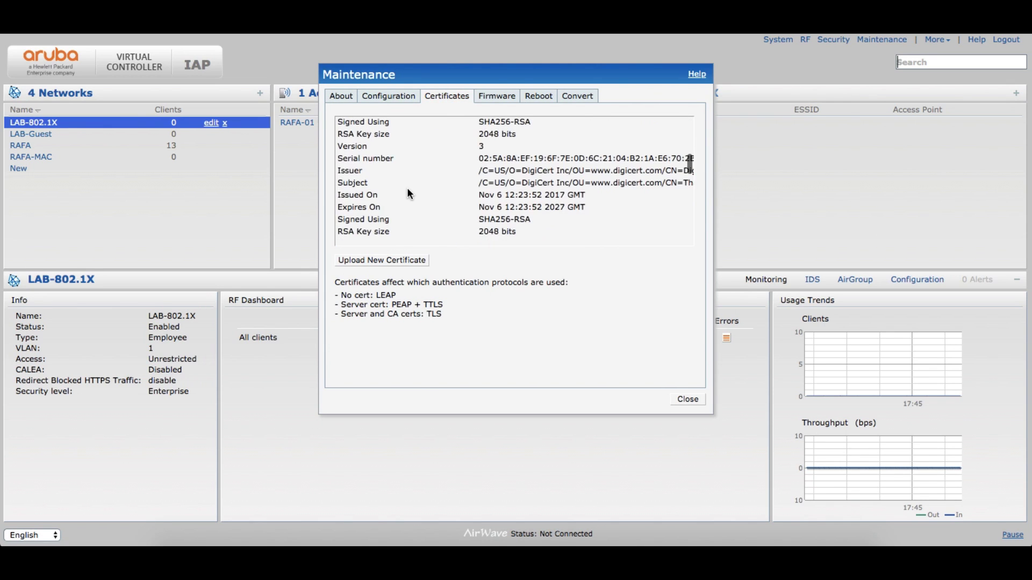
pyautogui.scroll(10, 355, 170)
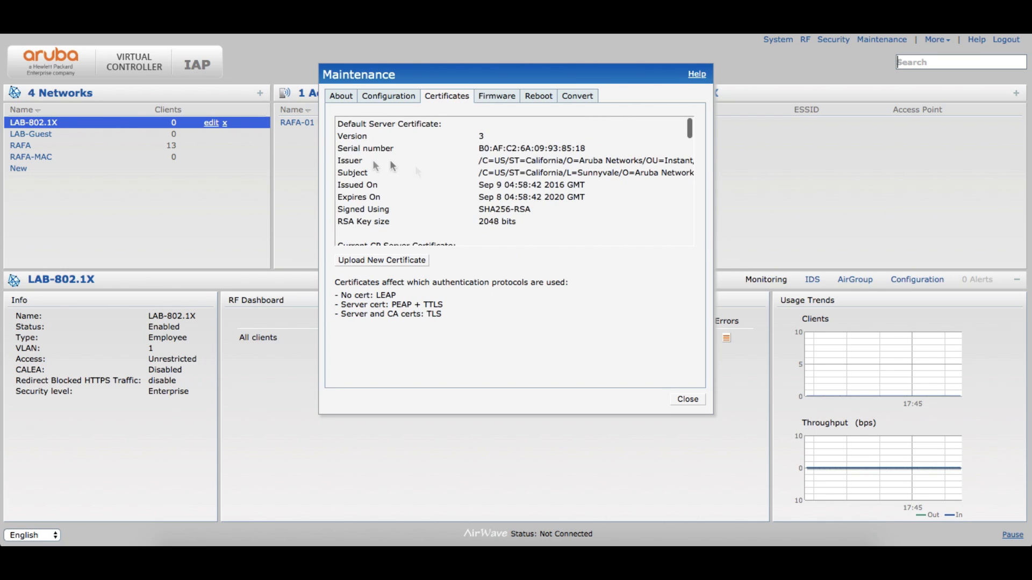
pyautogui.scroll(-10, 439, 182)
pyautogui.scroll(10, 439, 183)
# - View the firmware upgrade options and select RAFA-01 in the list of access points available for reboot
pyautogui.click(498, 98)
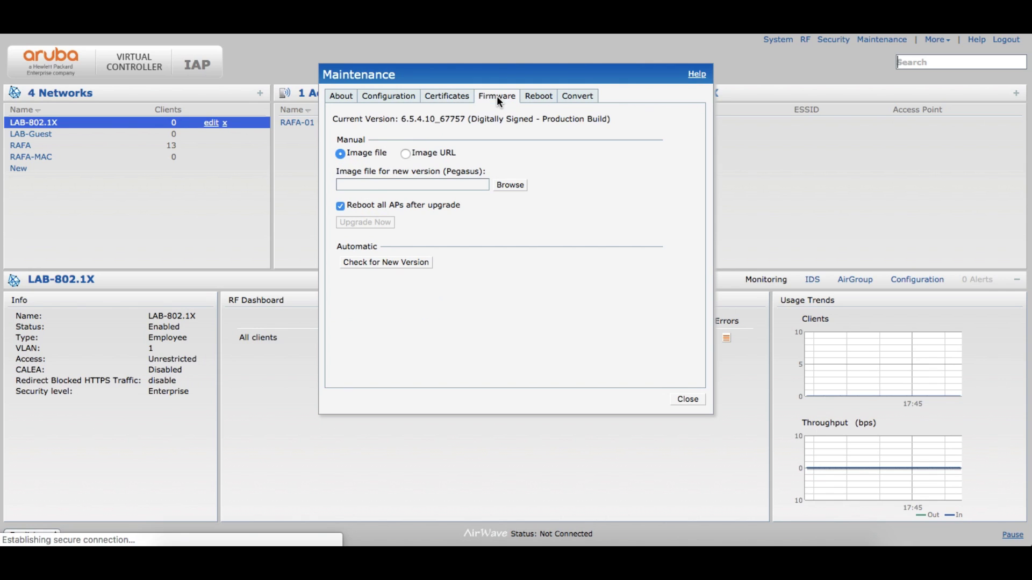
pyautogui.click(547, 99)
pyautogui.click(349, 132)
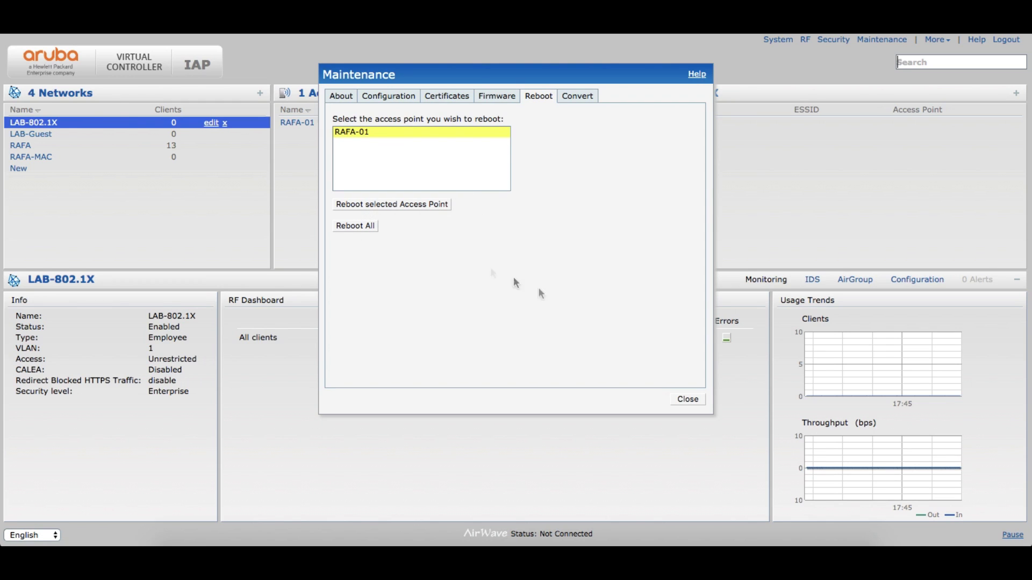
# - Examine the access point conversion options with Campus APs managed by a Mobility Controller selected, and close maintenance without converting
pyautogui.click(579, 99)
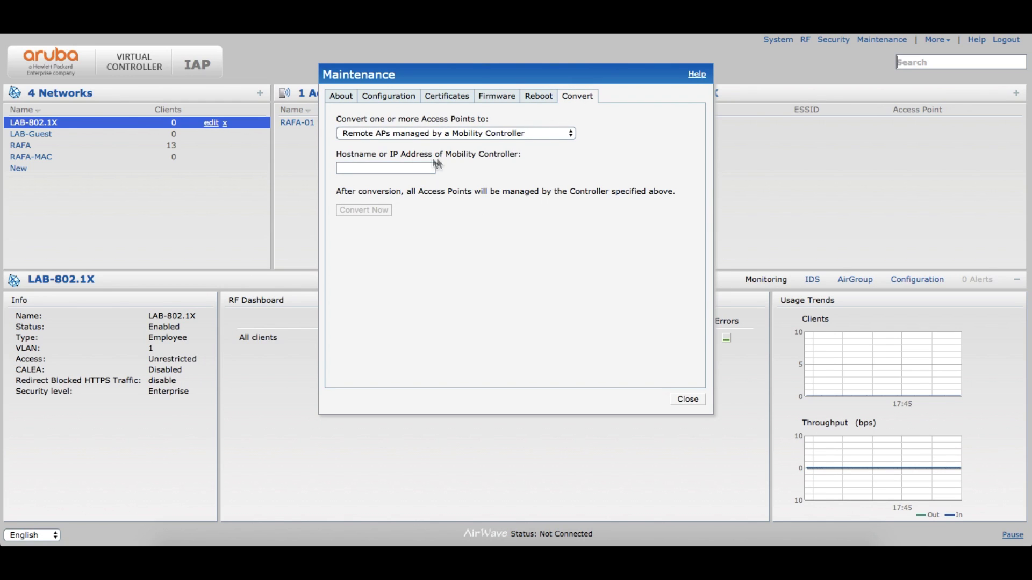
pyautogui.click(430, 134)
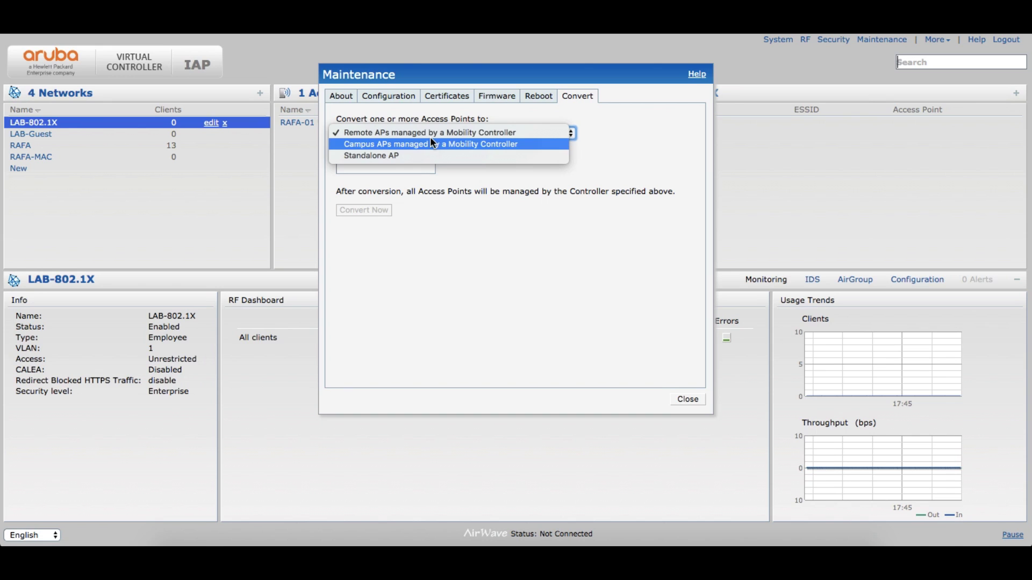
pyautogui.click(382, 144)
pyautogui.click(401, 169)
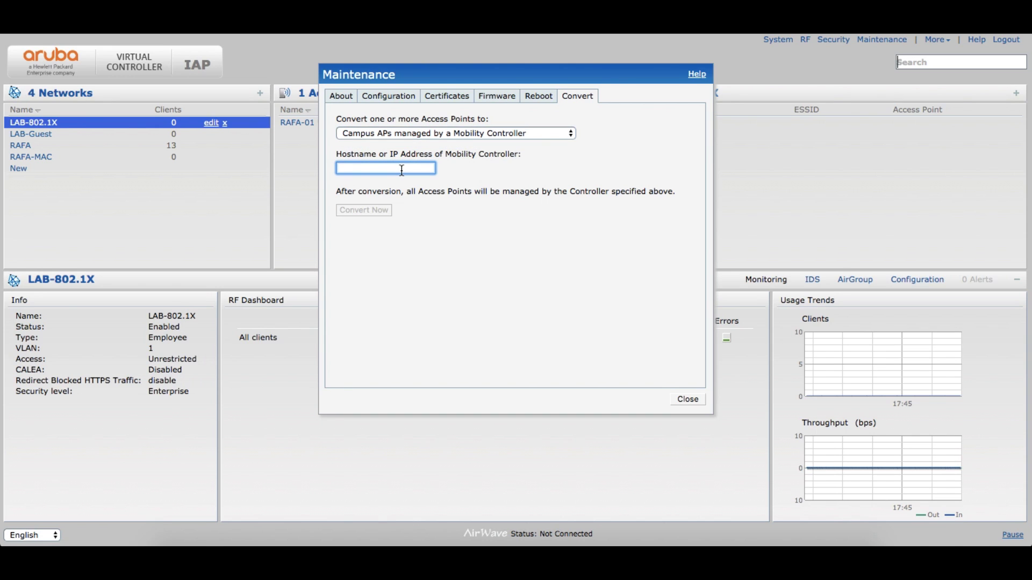
pyautogui.click(692, 400)
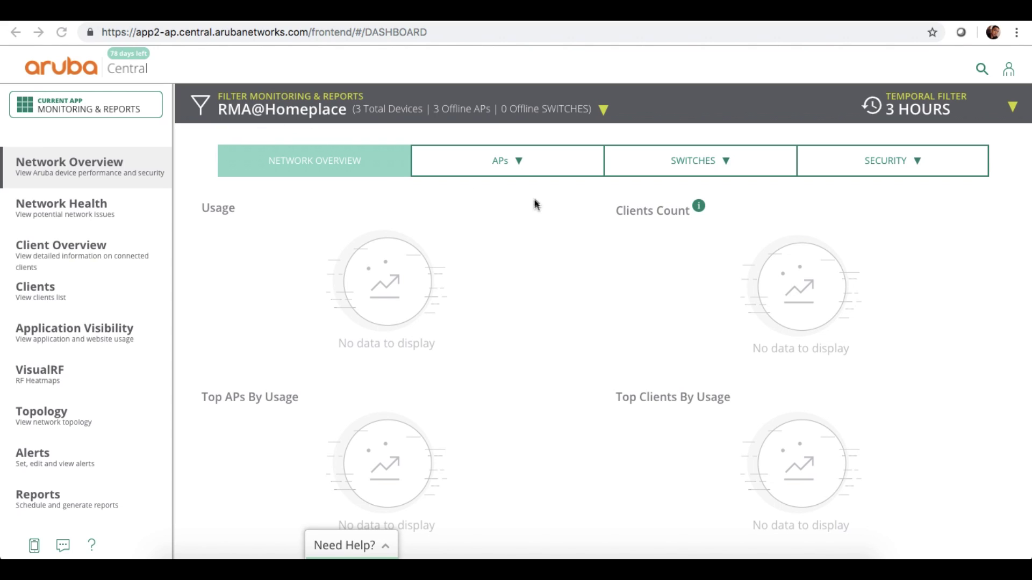
# - Switch to Aruba Central and examine the APs options and the usage charts on the Network Overview dashboard
pyautogui.click(520, 158)
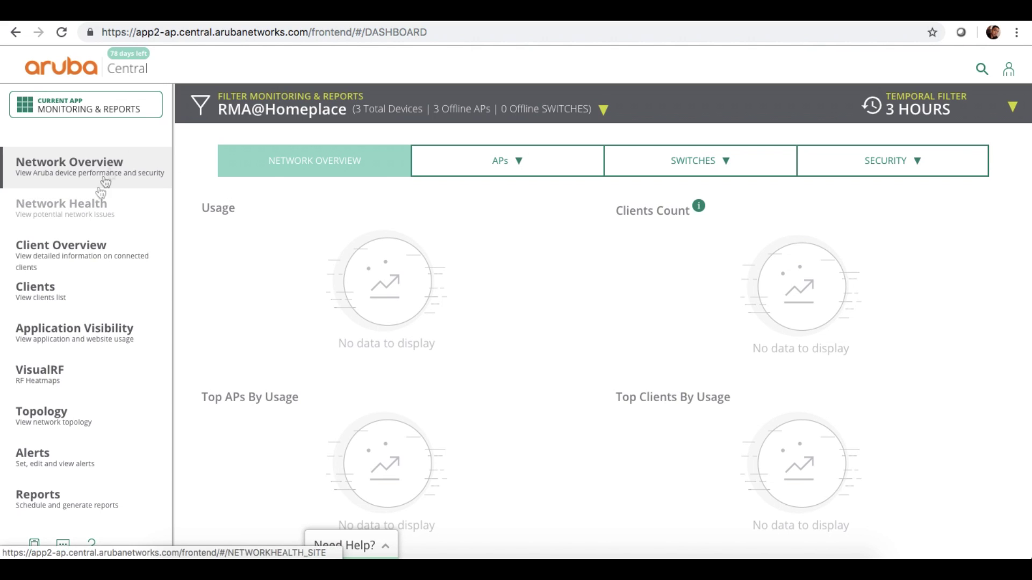
pyautogui.scroll(-3, 252, 293)
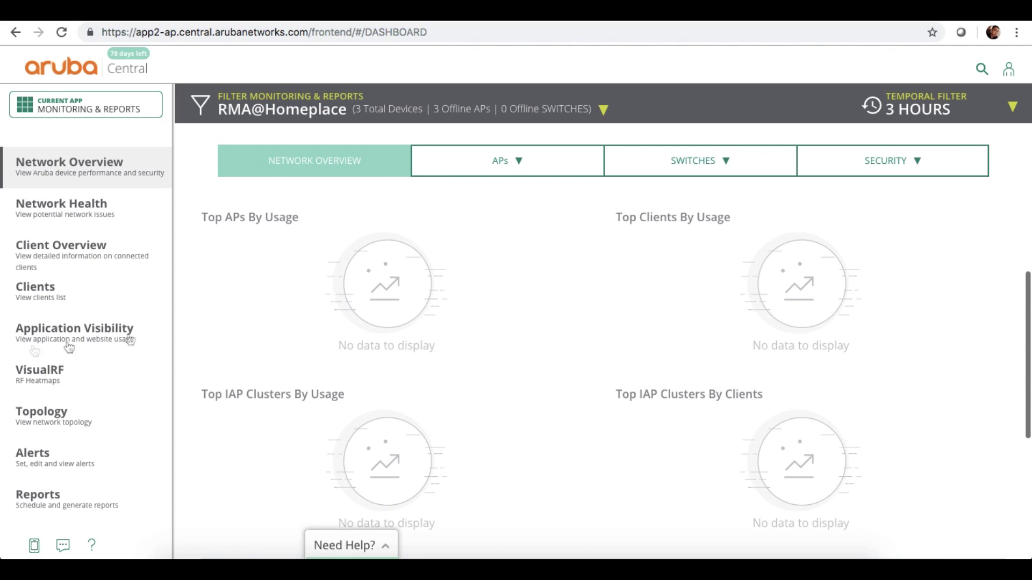